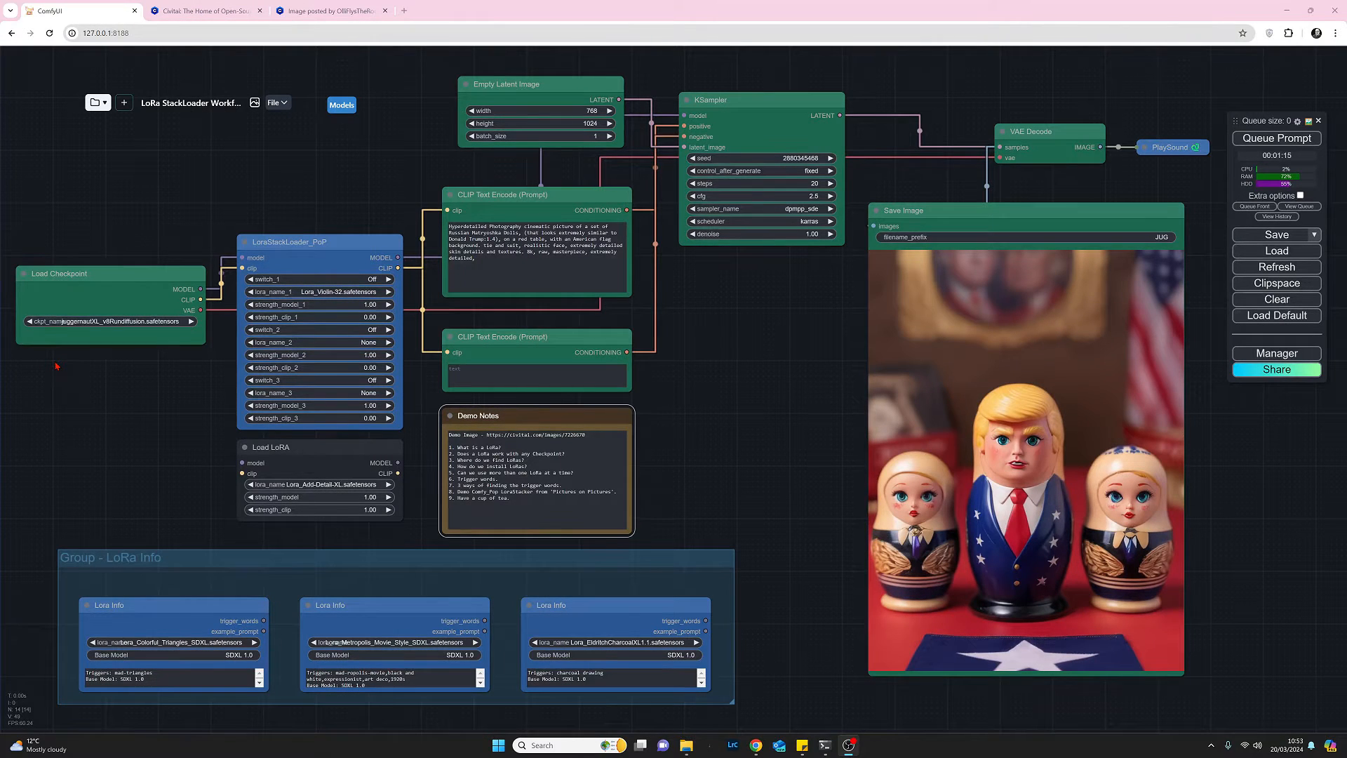
Switch to Civitai, check the browsing mode setting, and view the filters of the Models page
click(215, 17)
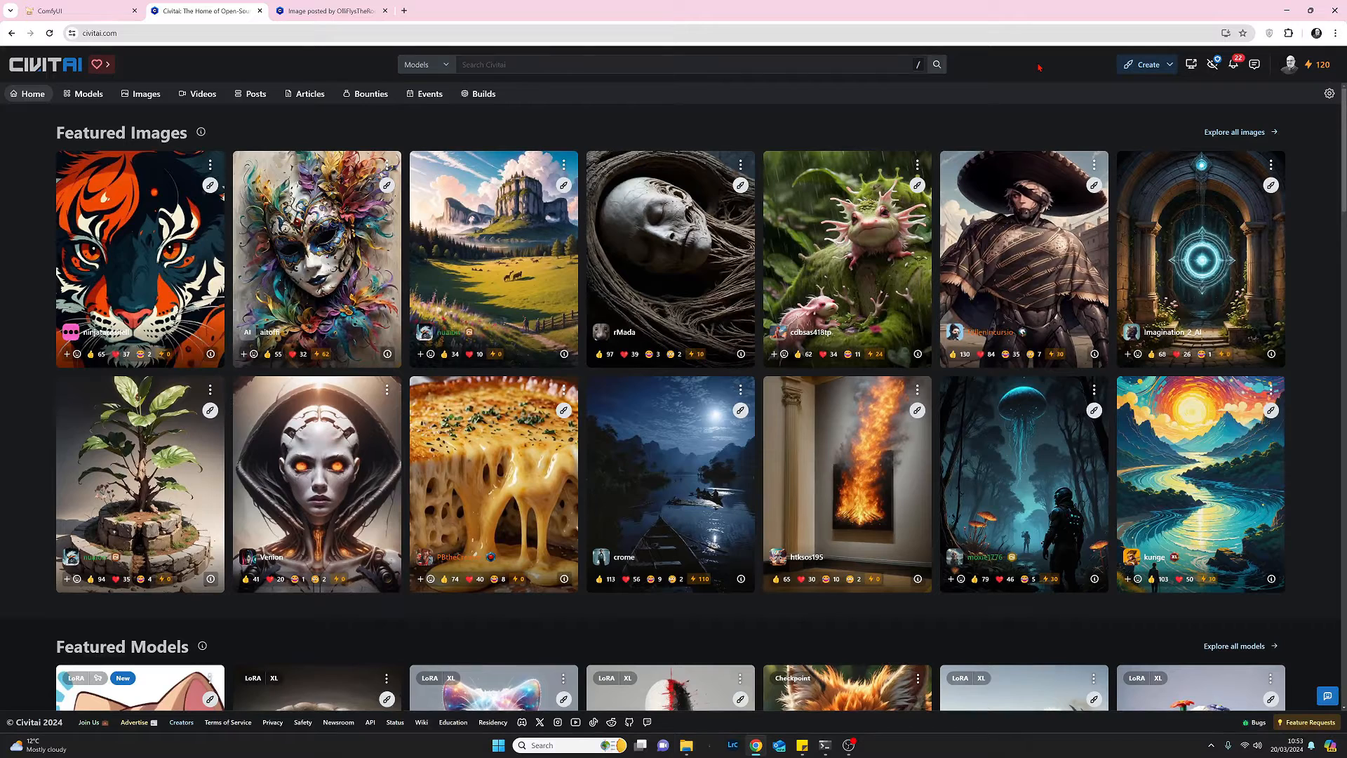
click(1214, 68)
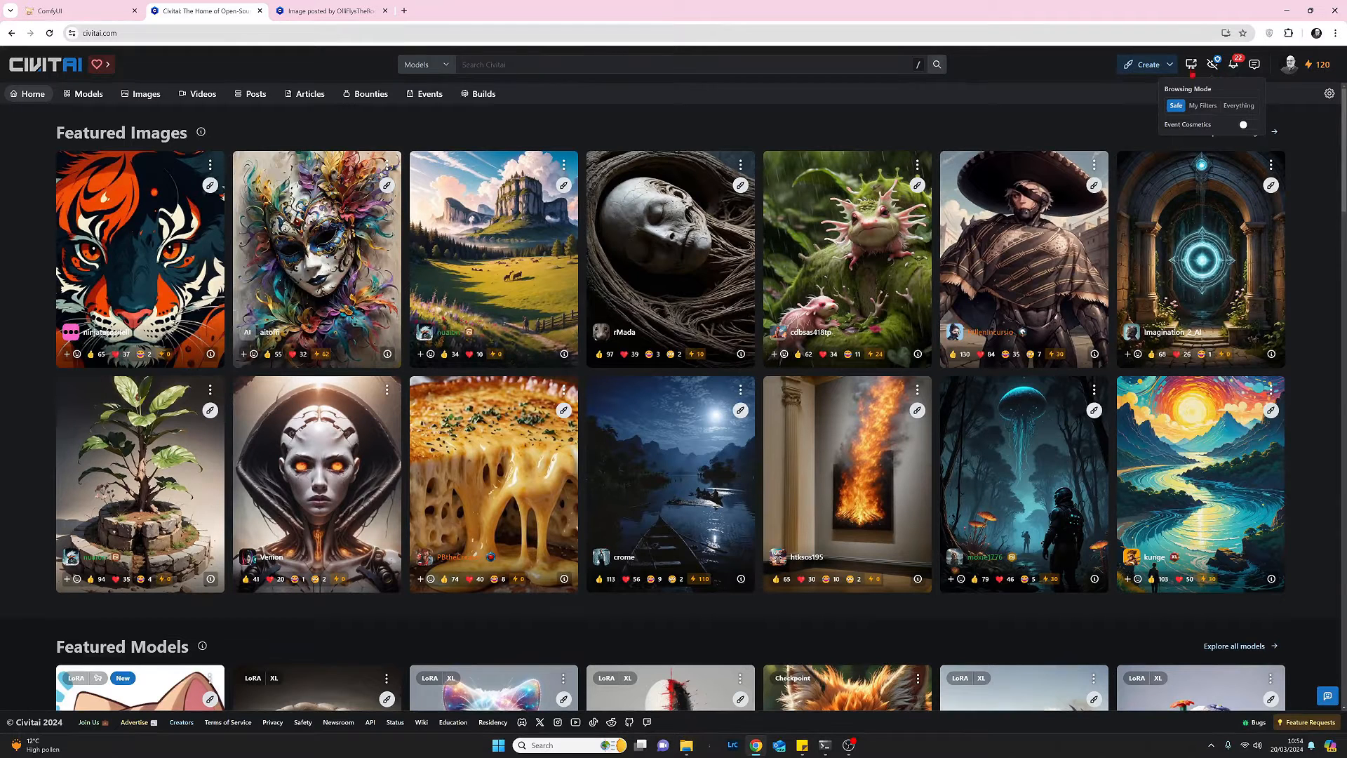
click(83, 96)
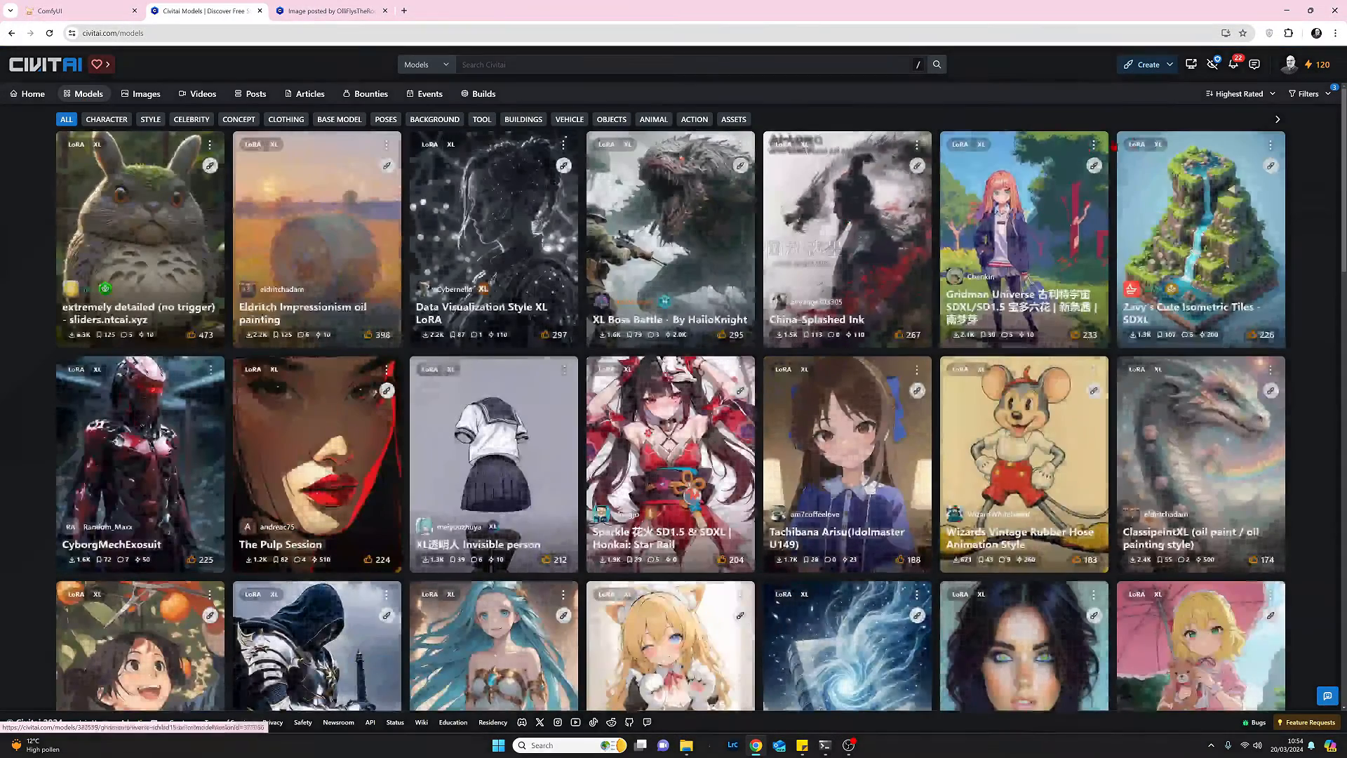
click(1308, 98)
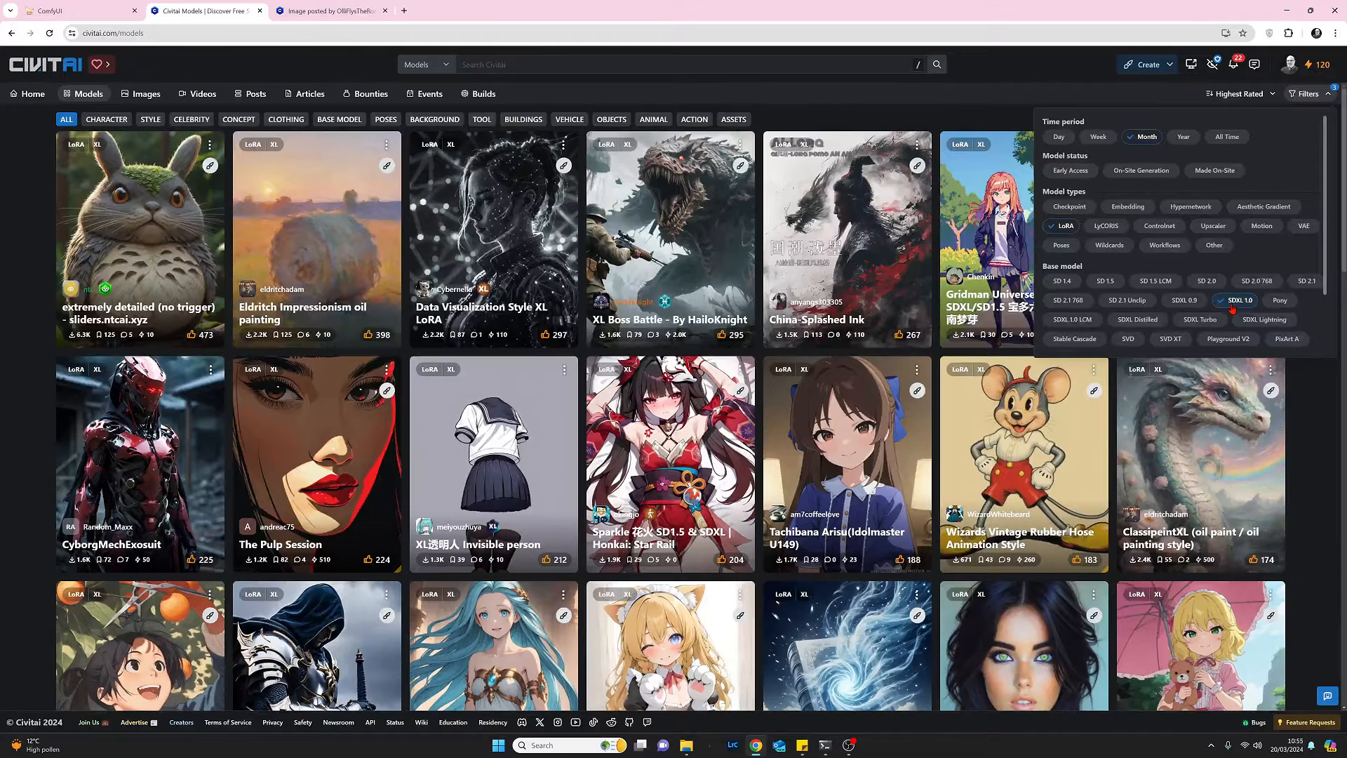
Open the Data Visualization Style XL LoRA page, read its full description and details, and copy its DATAVIZ STYLE trigger word
click(497, 251)
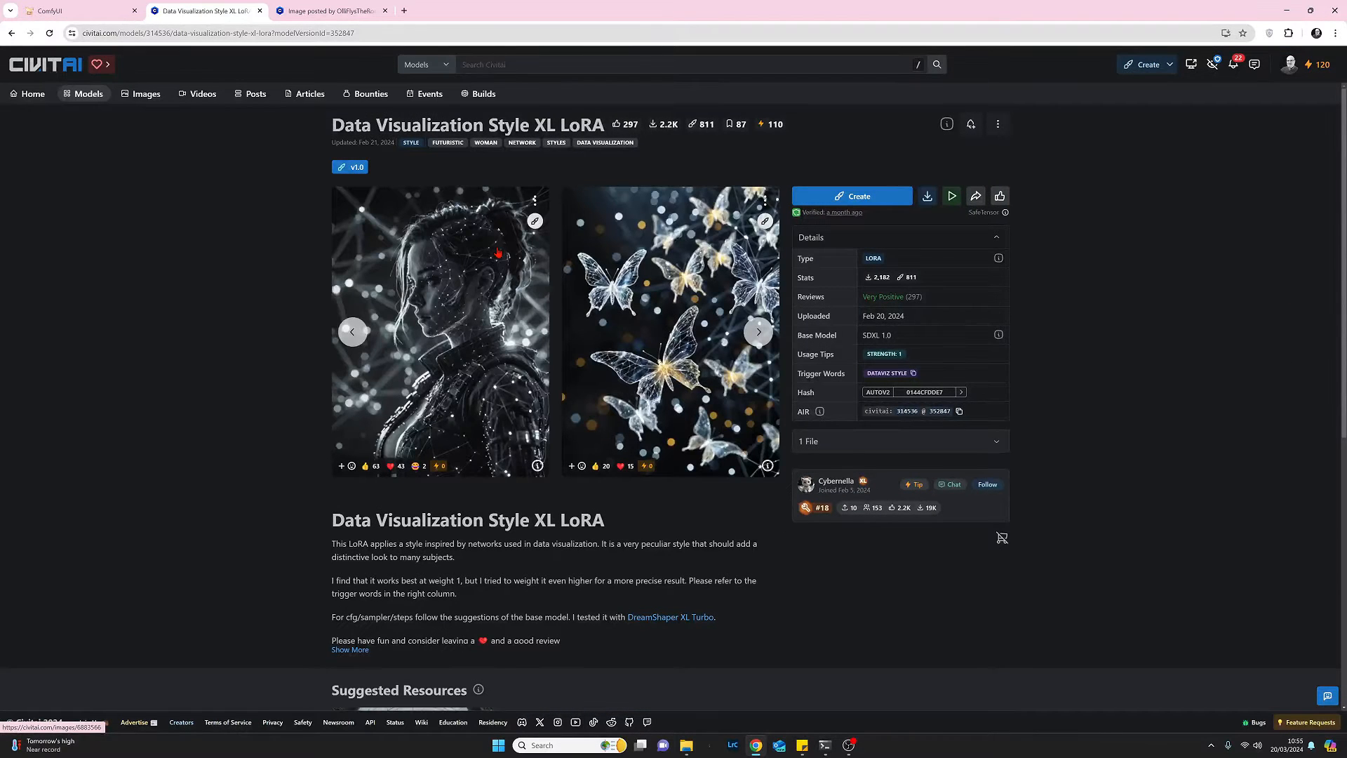
click(361, 652)
scroll(564, 555, down, 2)
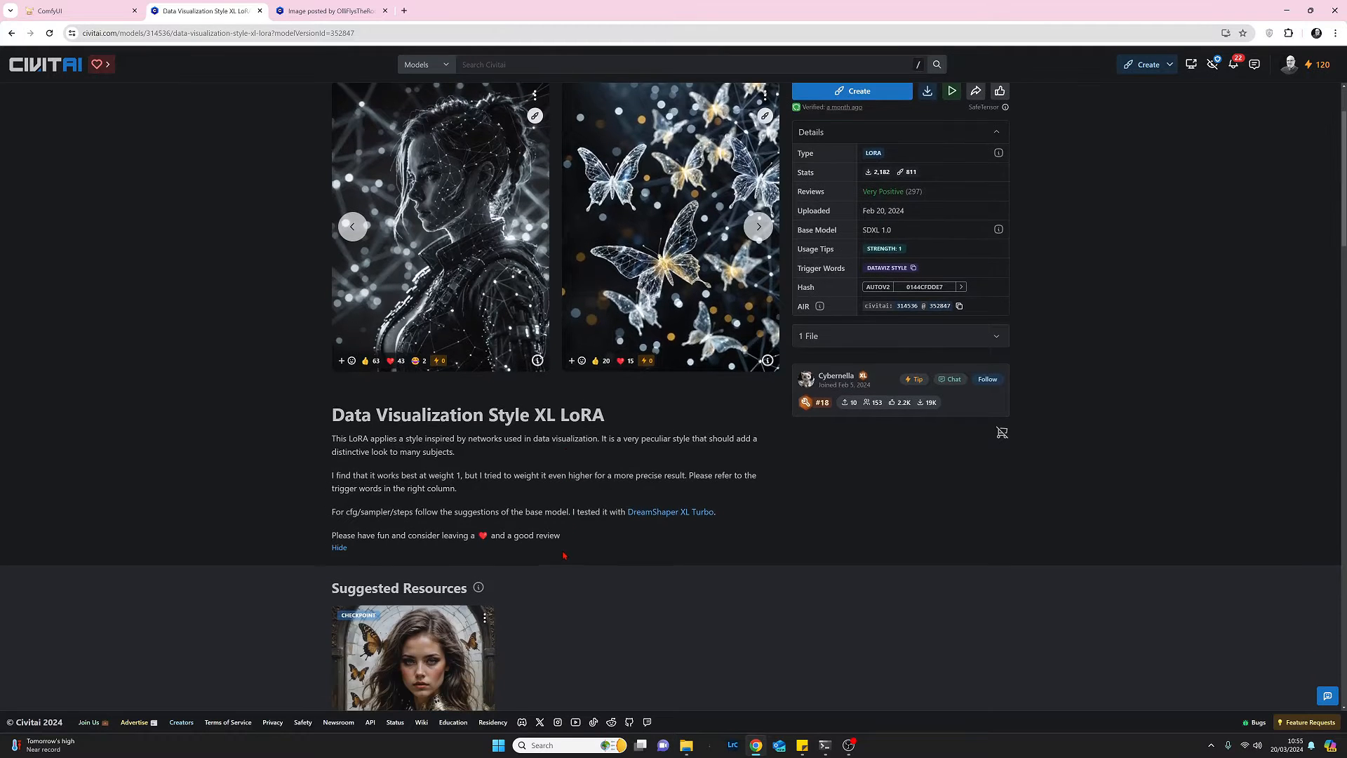
scroll(564, 556, down, 1)
scroll(563, 551, up, 3)
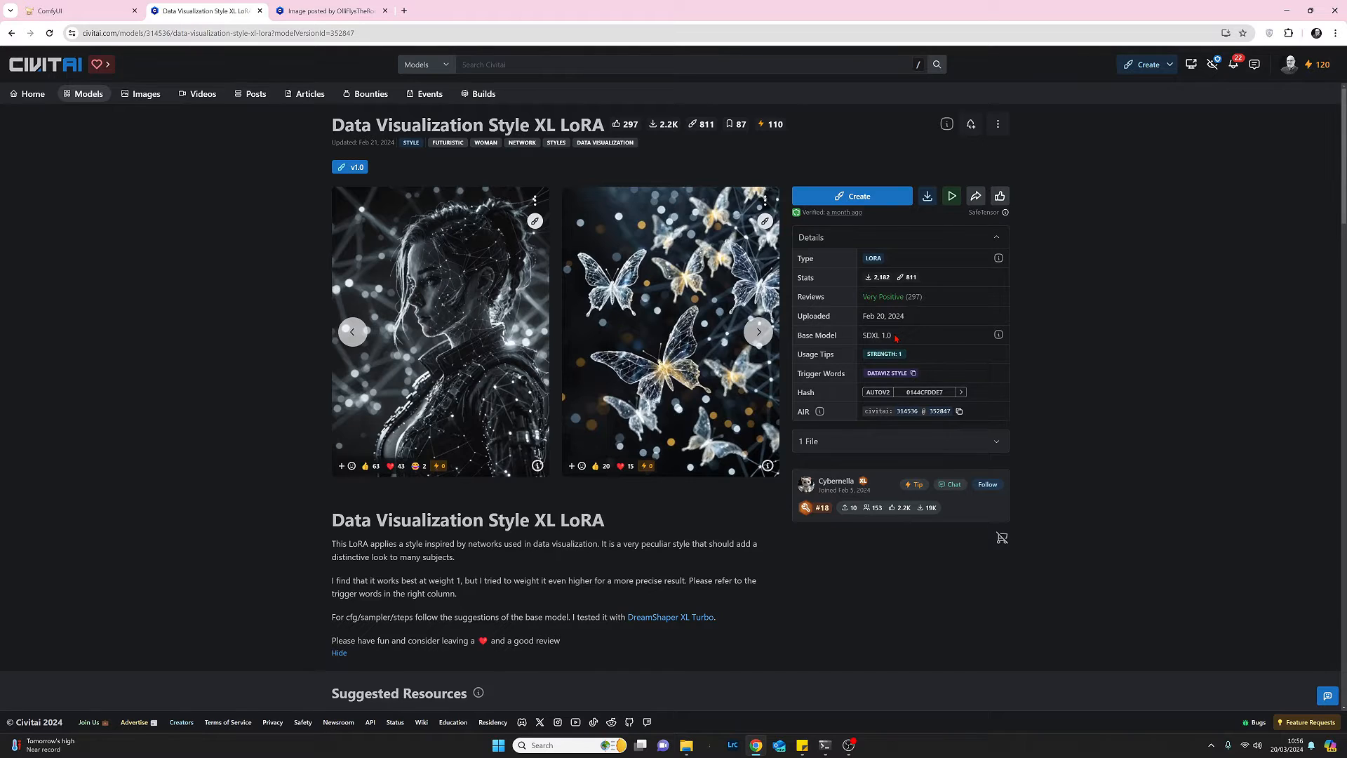
click(876, 376)
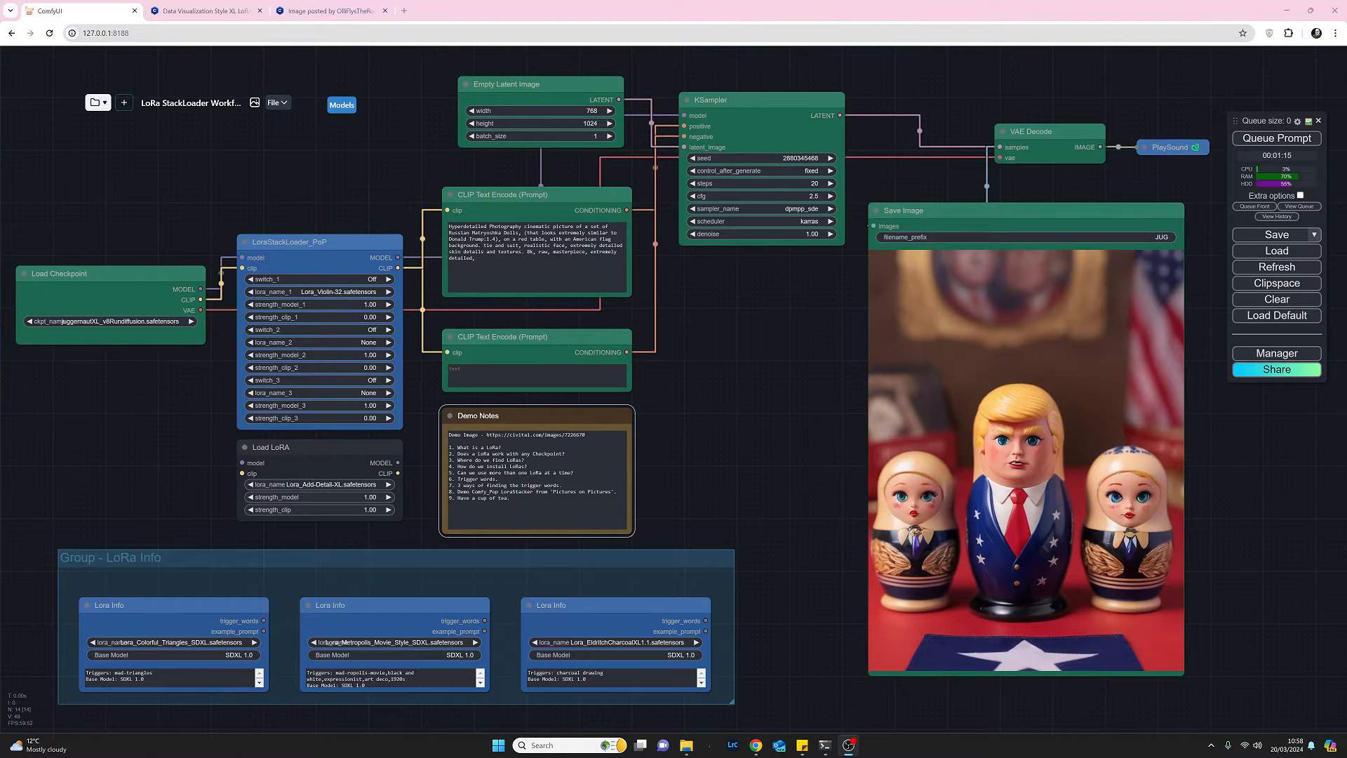
In File Explorer, examine the LoRA files in the ComfyUI models/loras folder, and return to the ComfyUI workflow
mouse_move(687, 751)
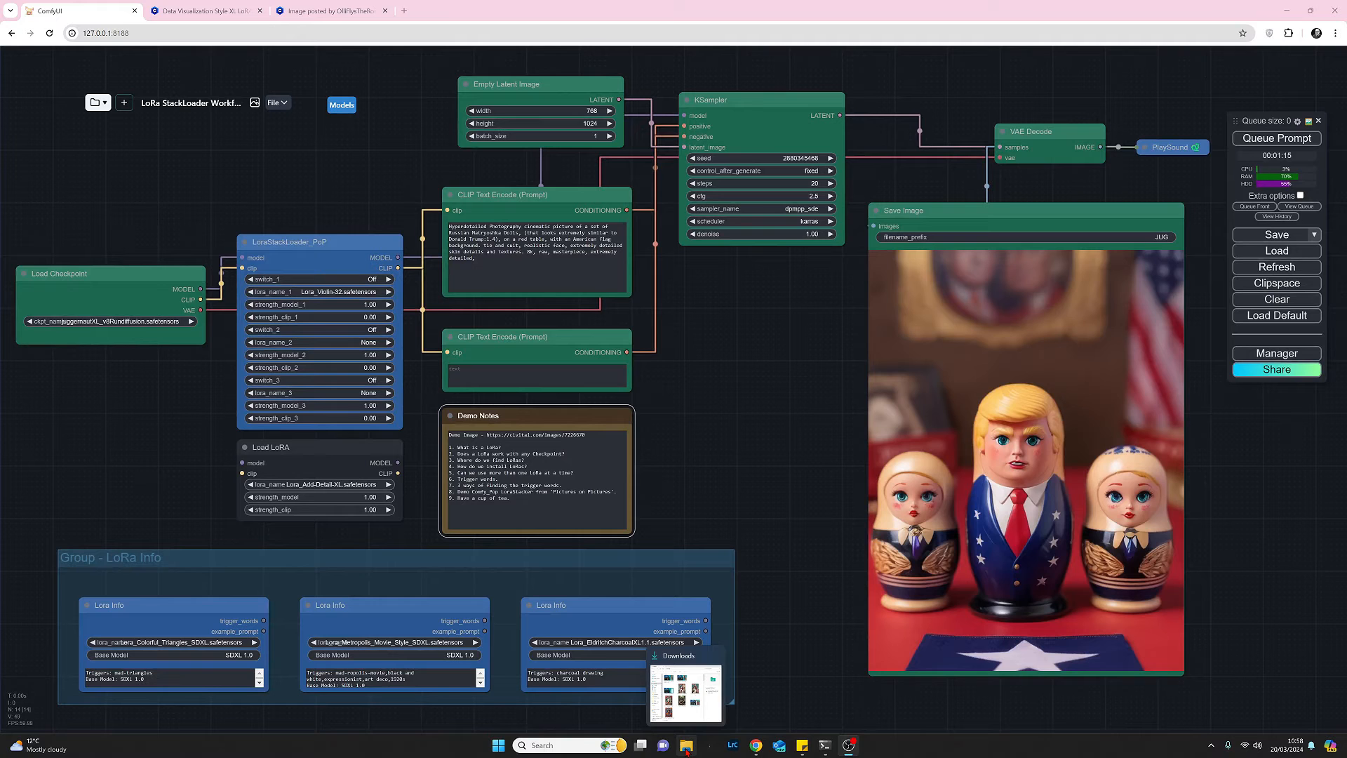
click(687, 750)
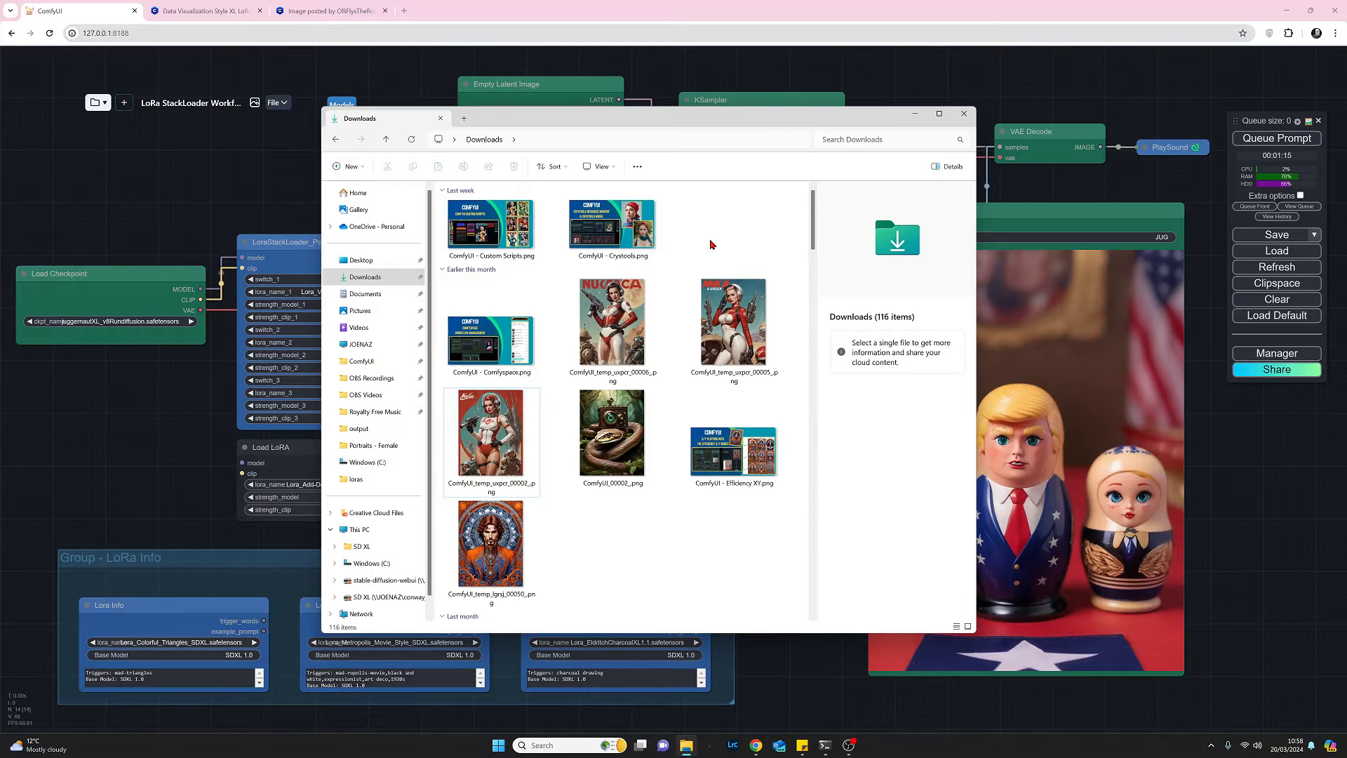
click(373, 368)
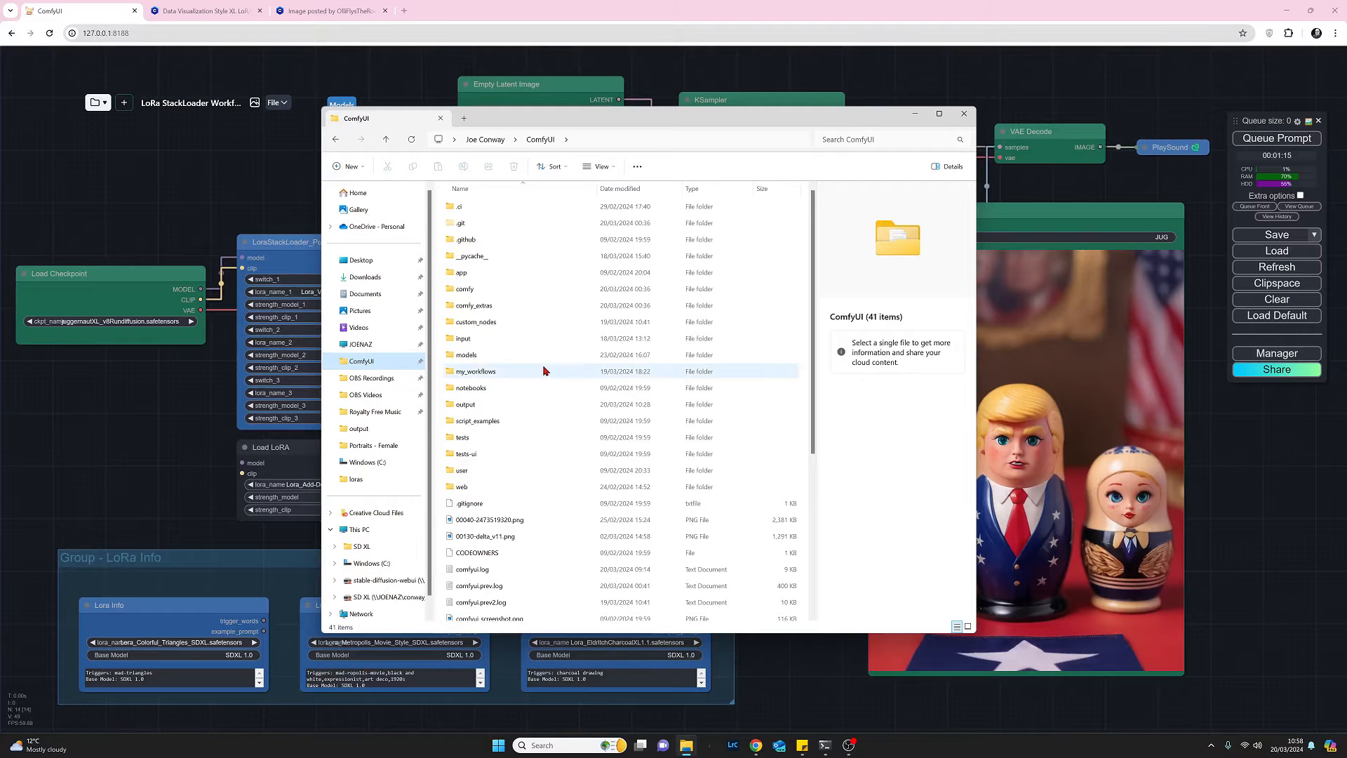
double_click(463, 361)
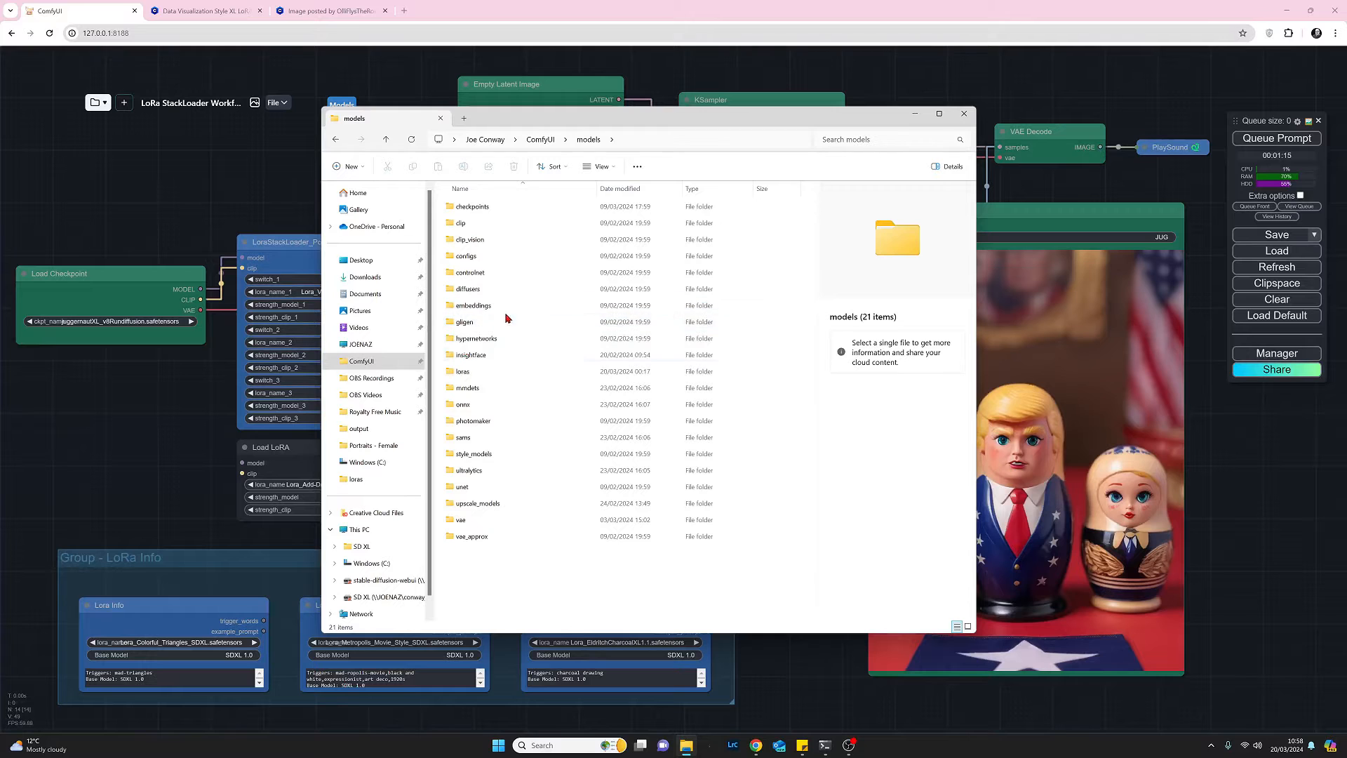
double_click(457, 374)
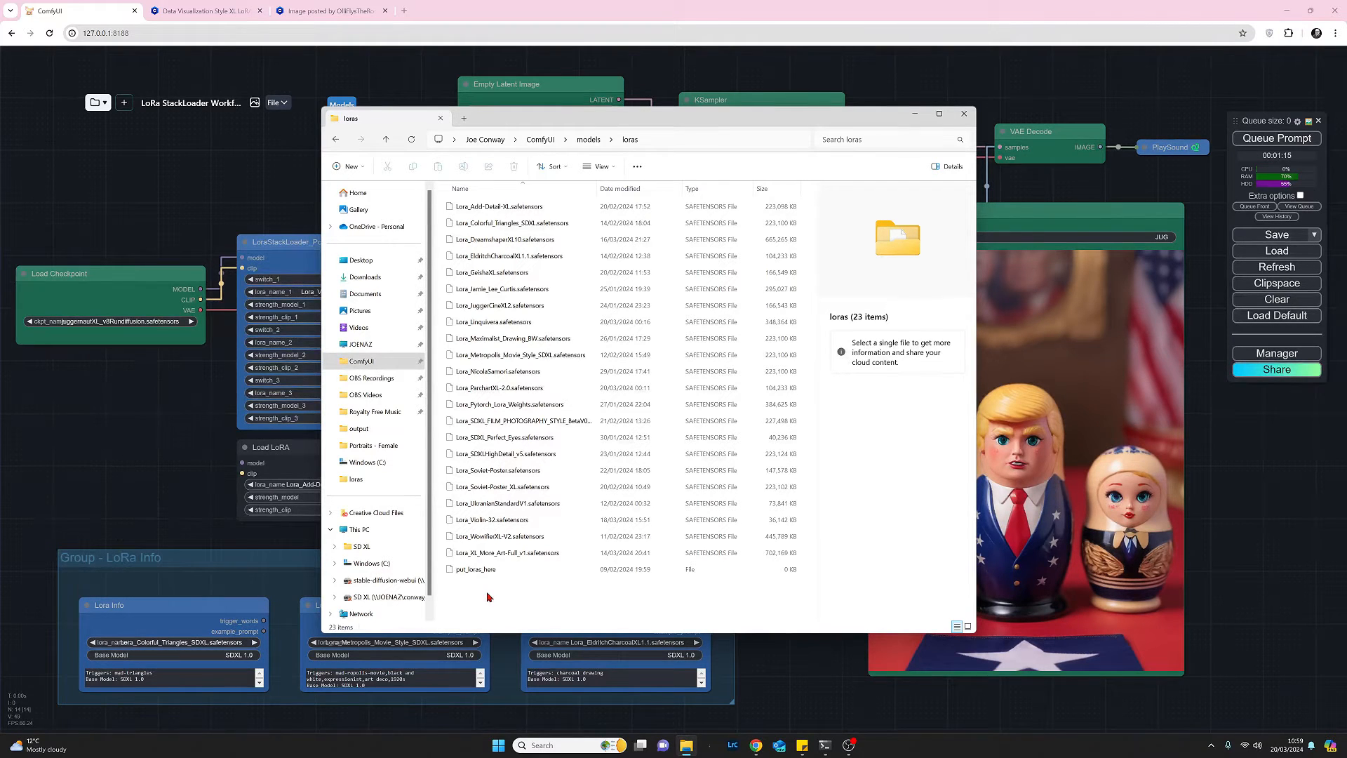
click(913, 117)
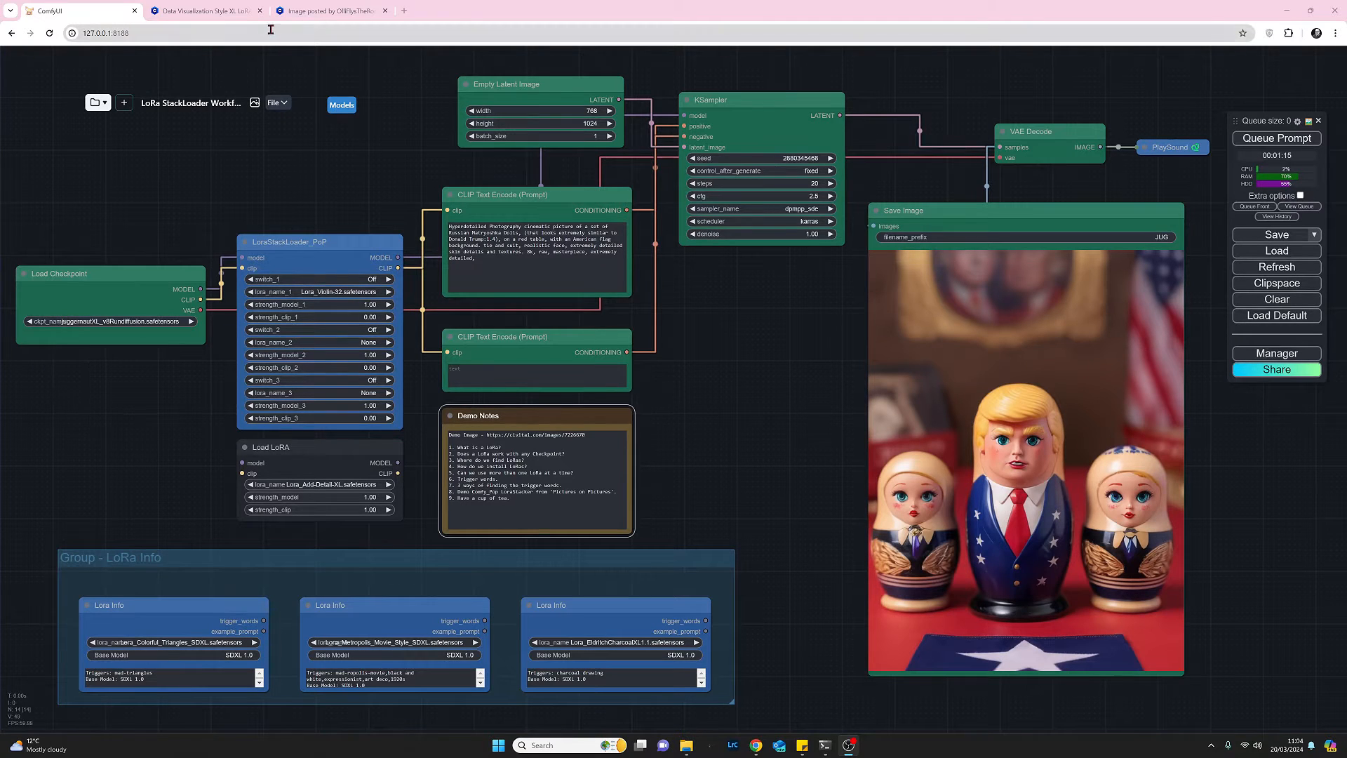
Review the trigger words on the Data Visualization Style XL LoRA's Civitai page and return to ComfyUI
click(215, 12)
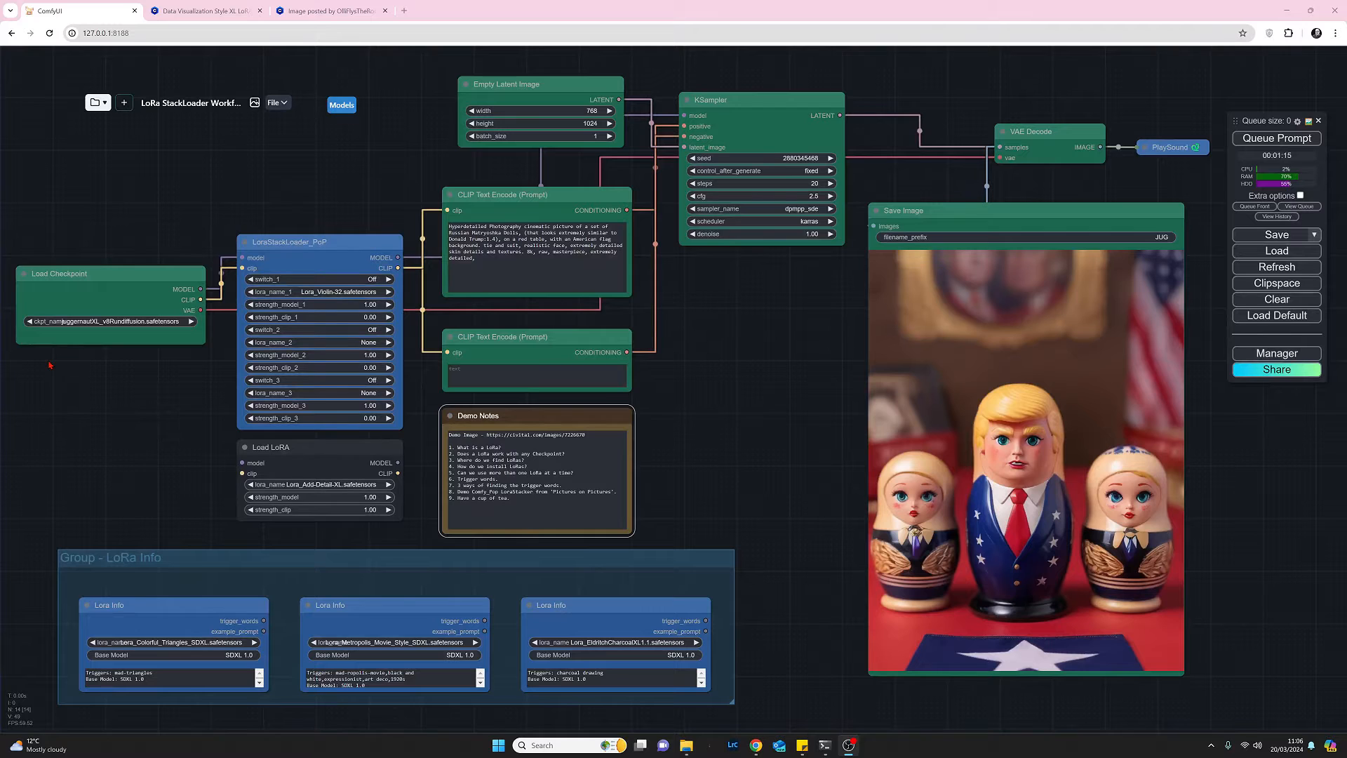
click(209, 16)
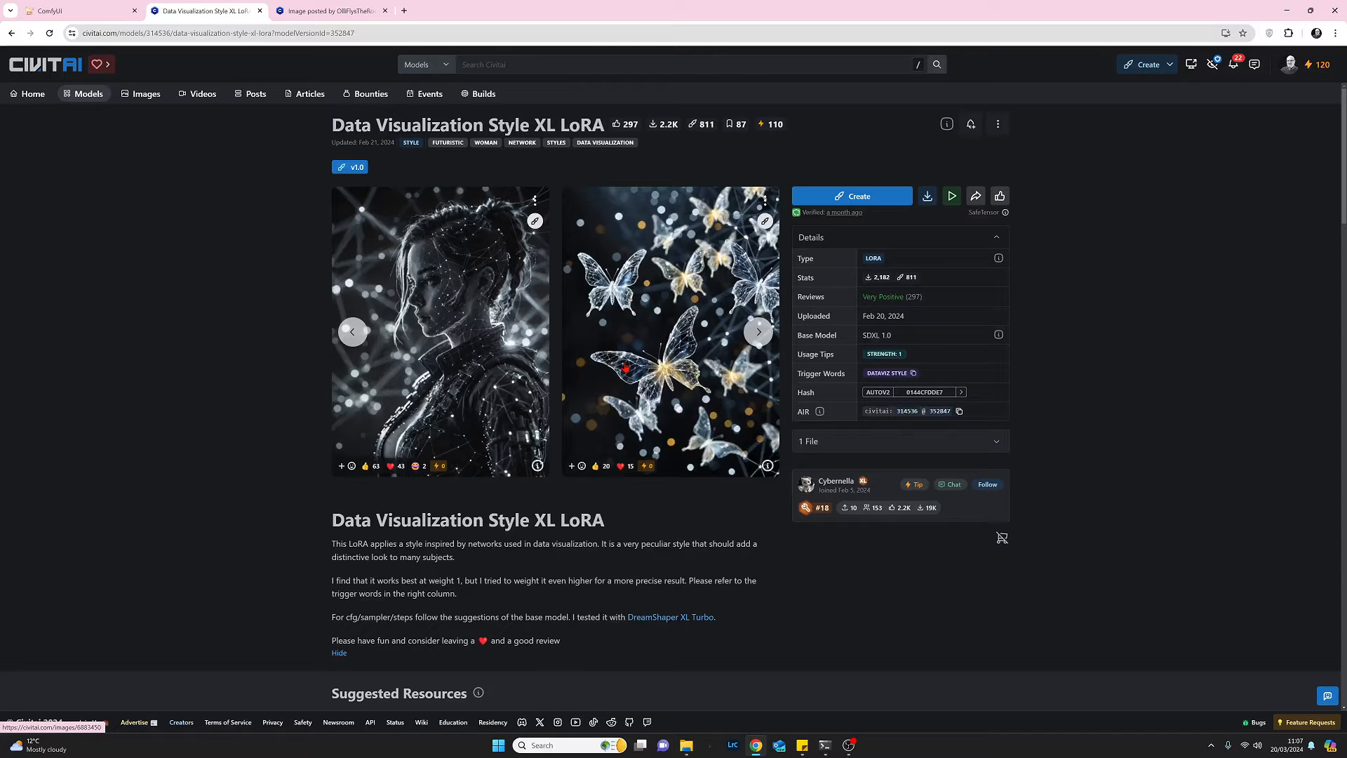
click(71, 13)
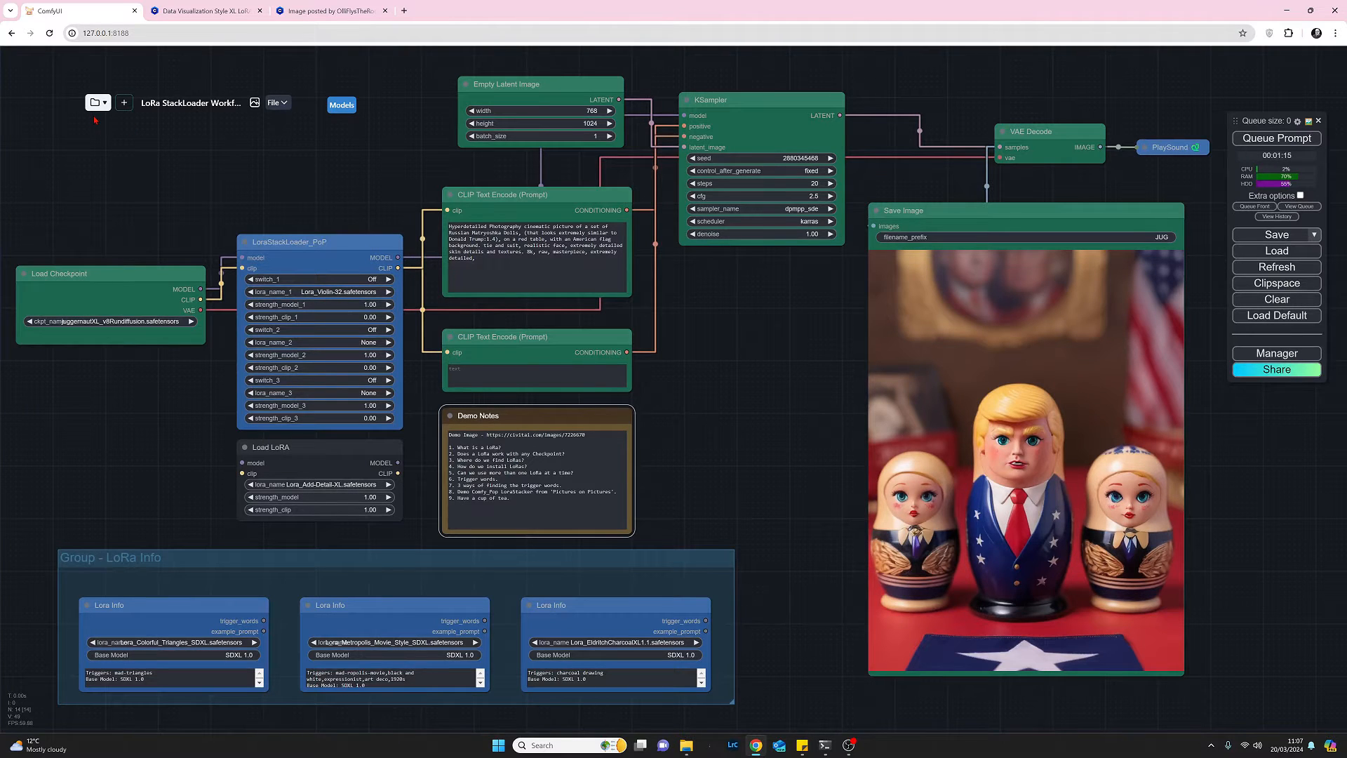
Show the loras category in the Models gallery, view the Civitai page of Lora_Colorful_Triangles_SDXL, and return to ComfyUI
click(343, 106)
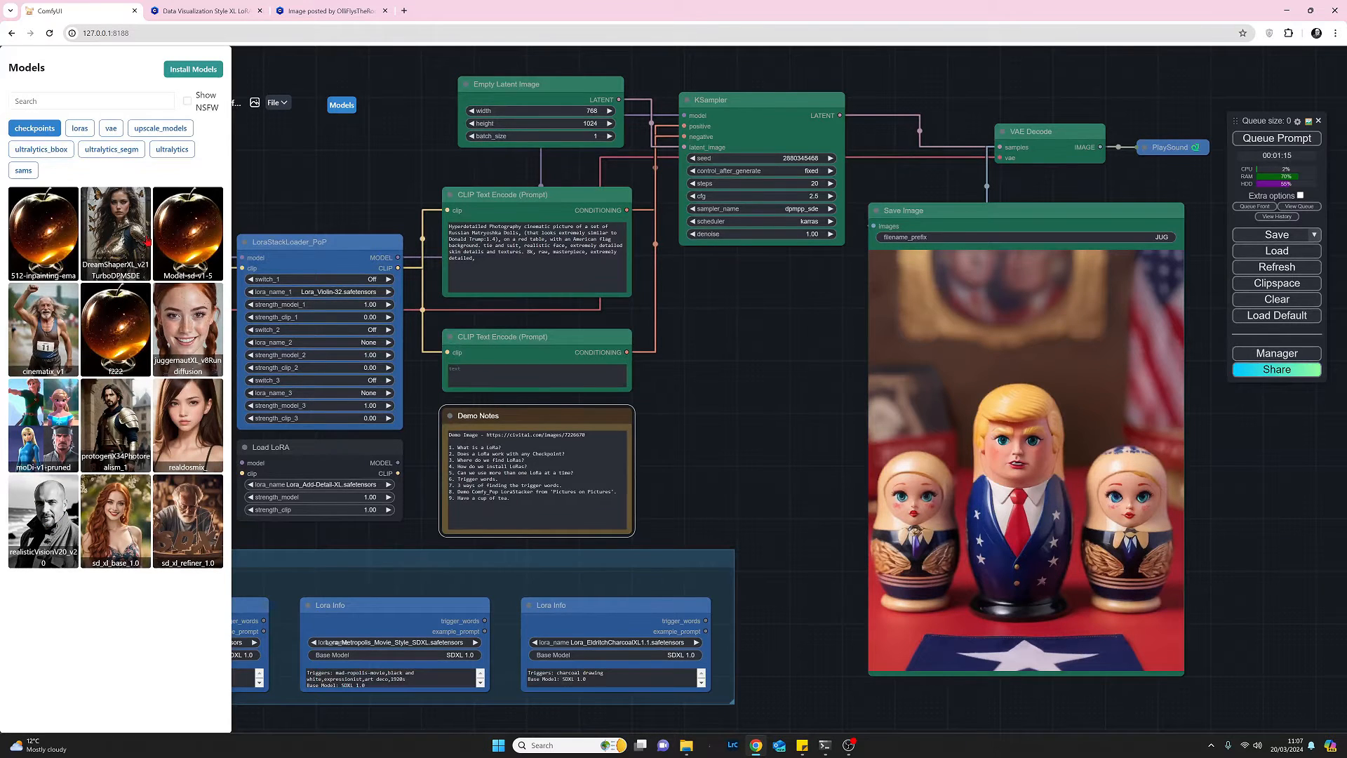
click(81, 129)
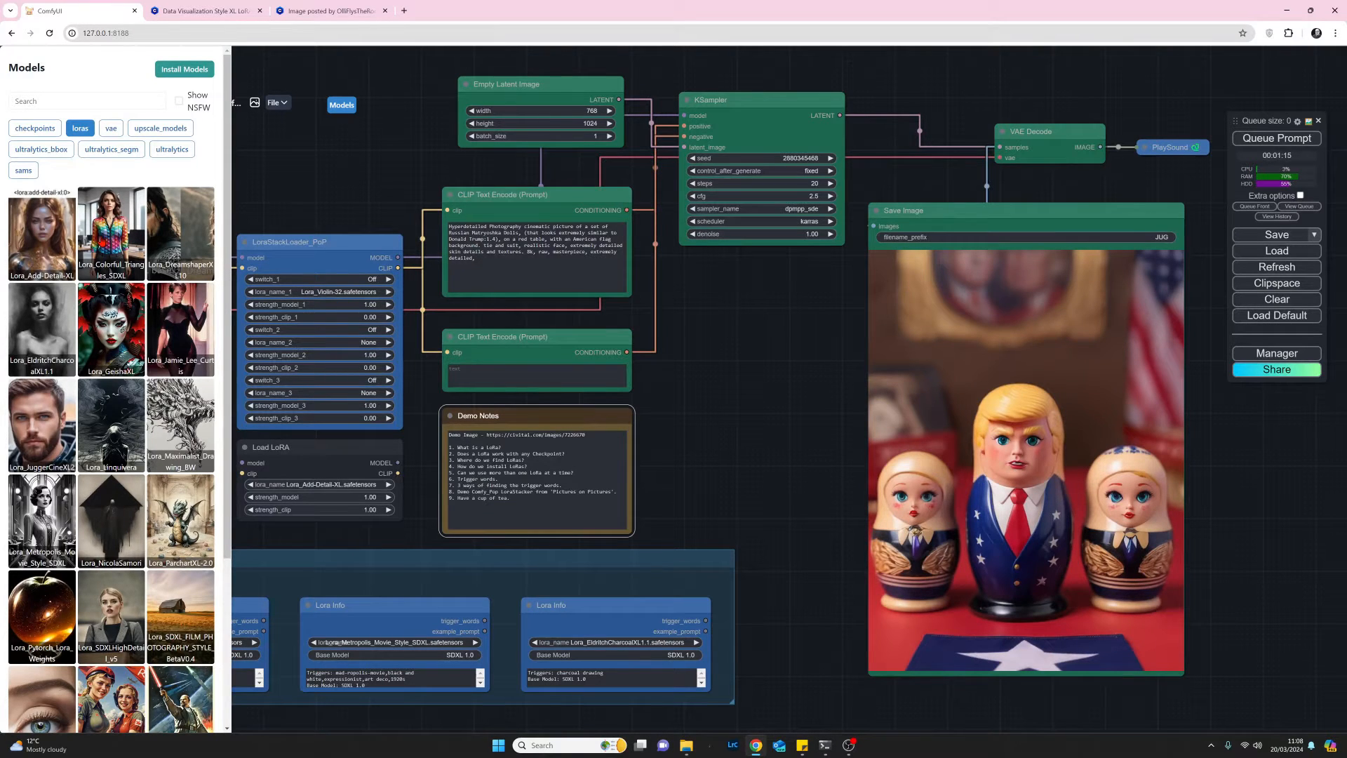
click(102, 241)
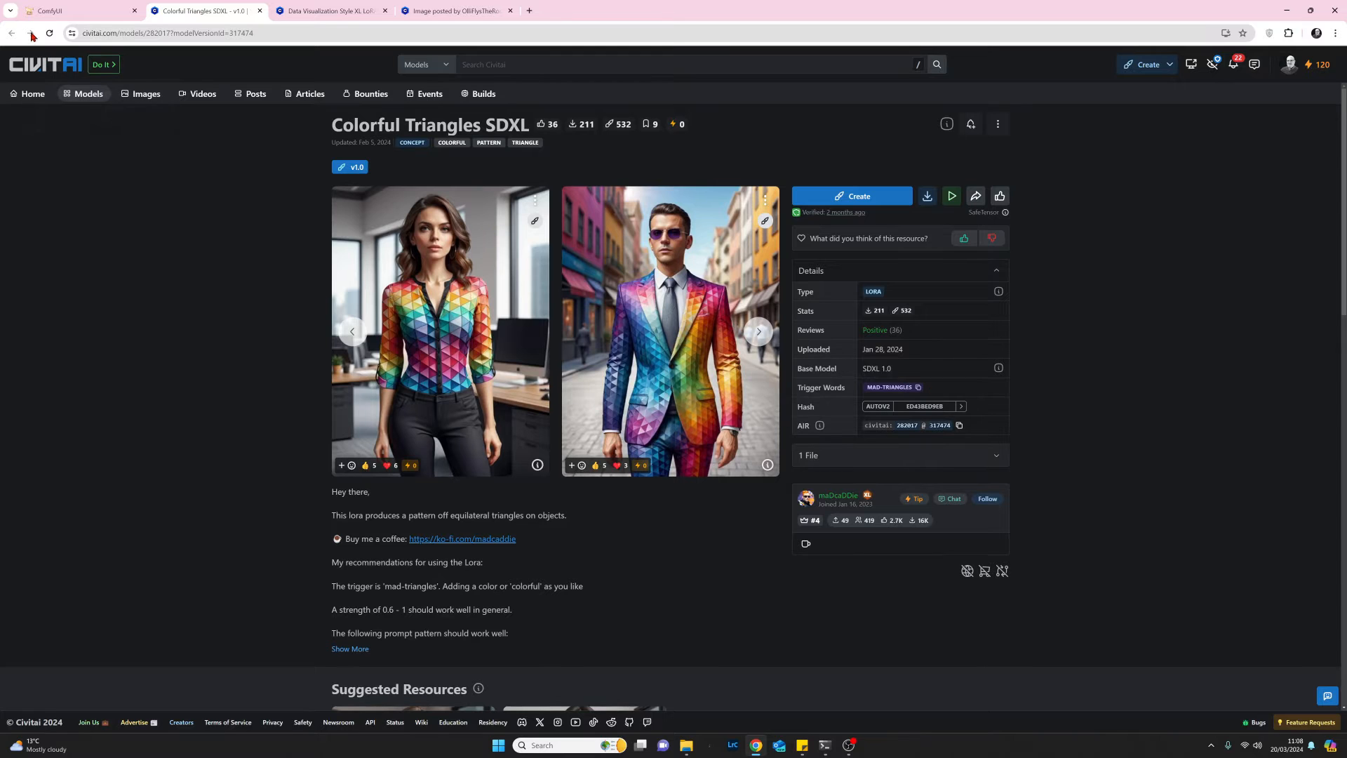
click(96, 14)
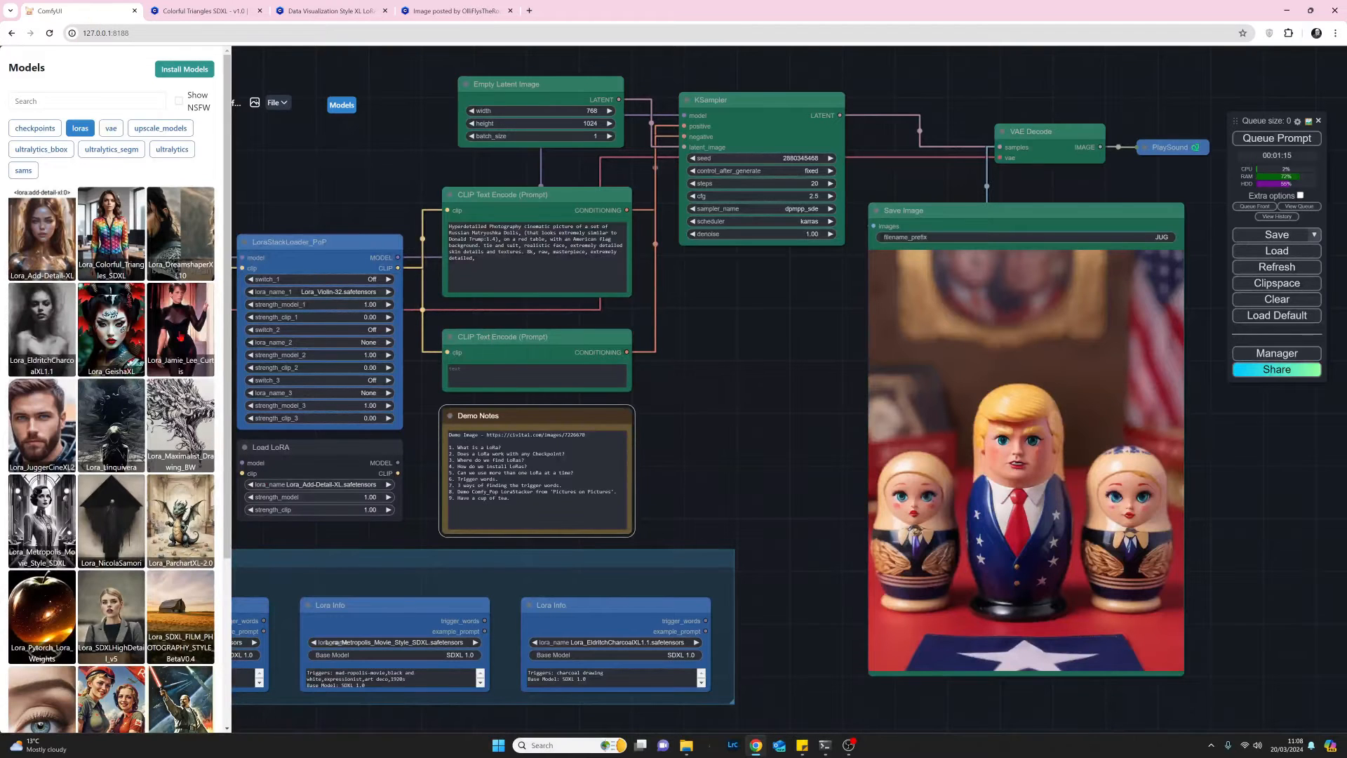
Close the Models gallery and view the LoRA files selectable in the first Lora Info node, keeping the current choice
click(278, 103)
click(422, 163)
click(413, 164)
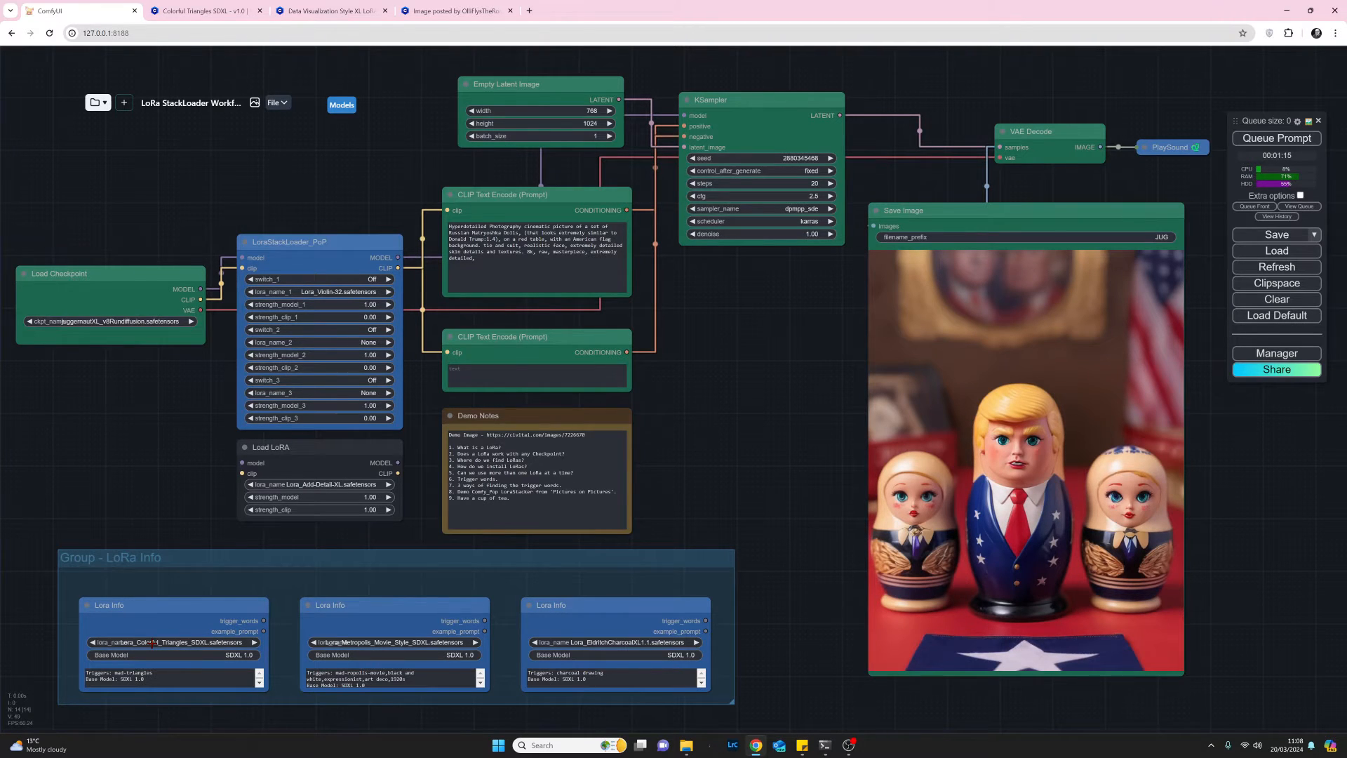
click(152, 643)
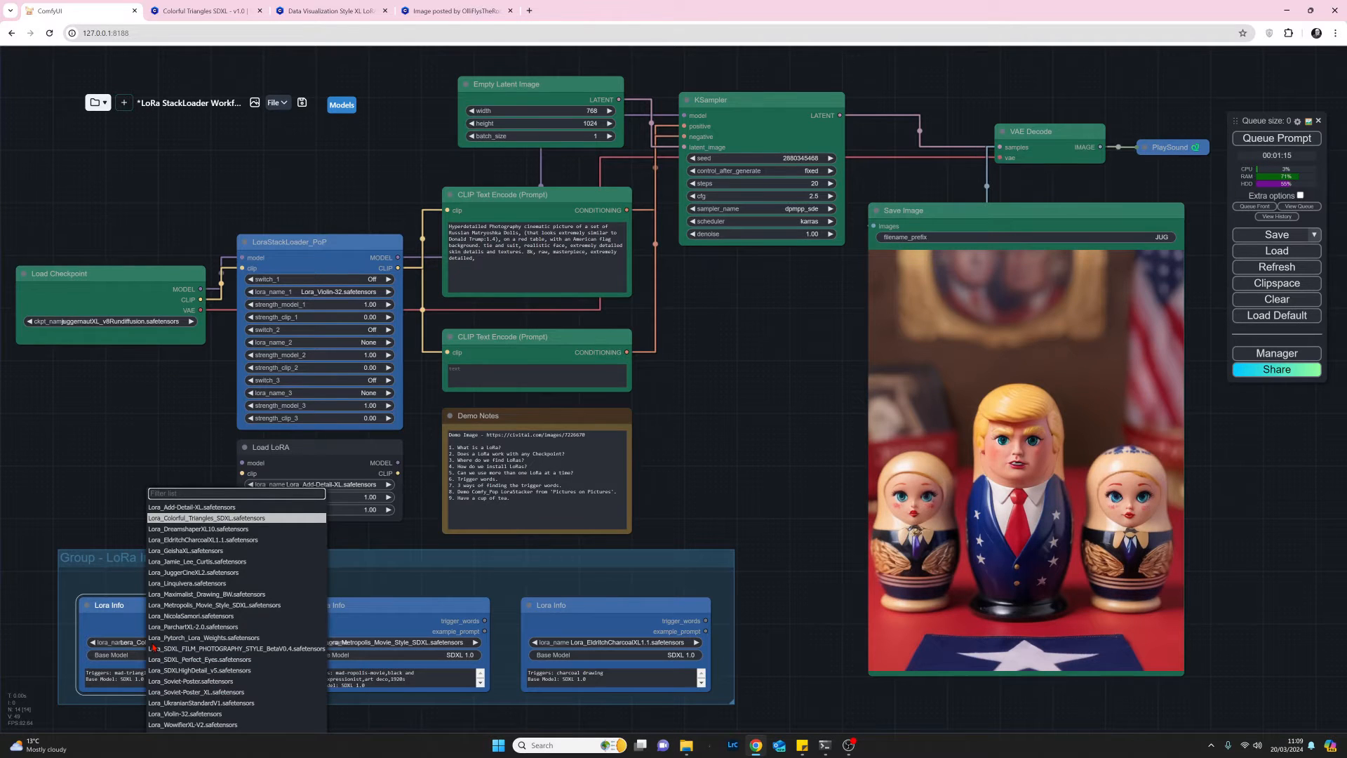
click(113, 584)
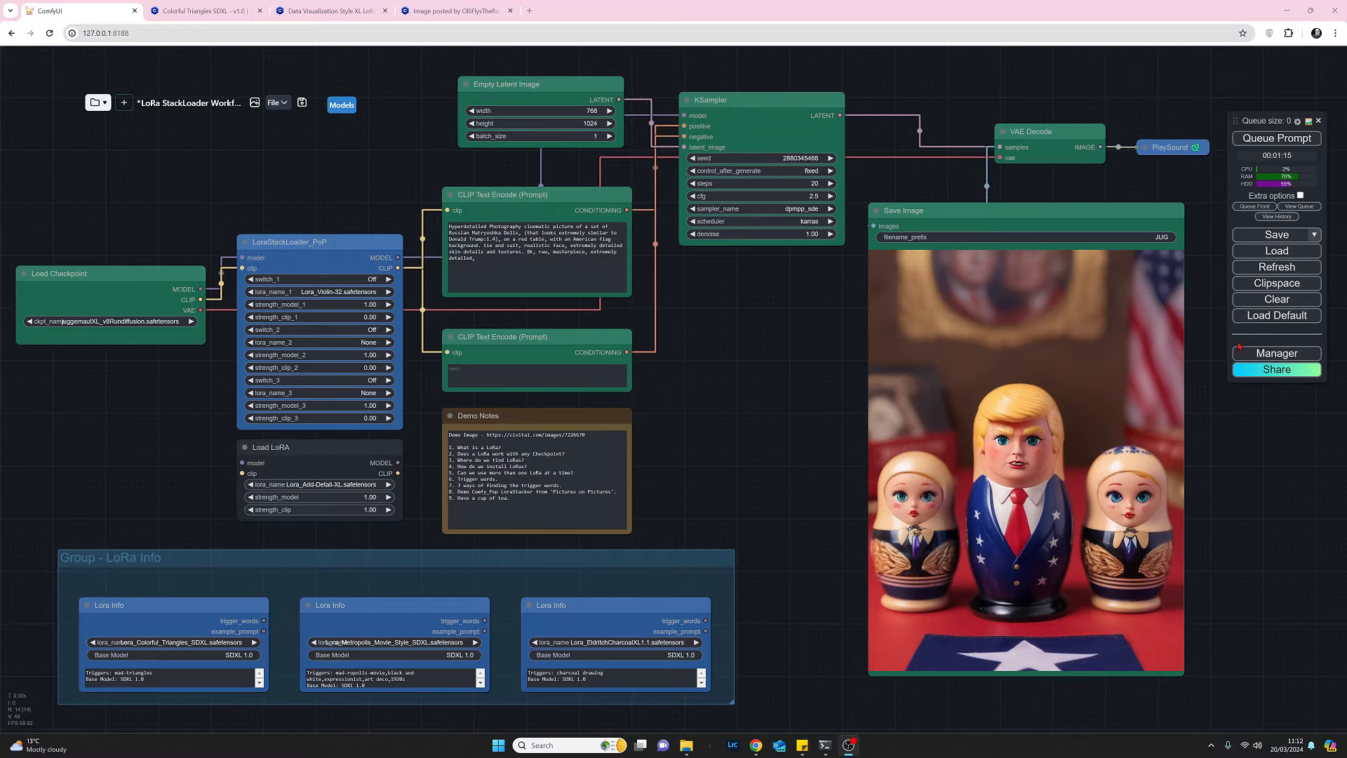
Search ComfyUI Manager's installable custom nodes for "pop" to check the comfy_PoP pack, and close the Manager
click(1258, 356)
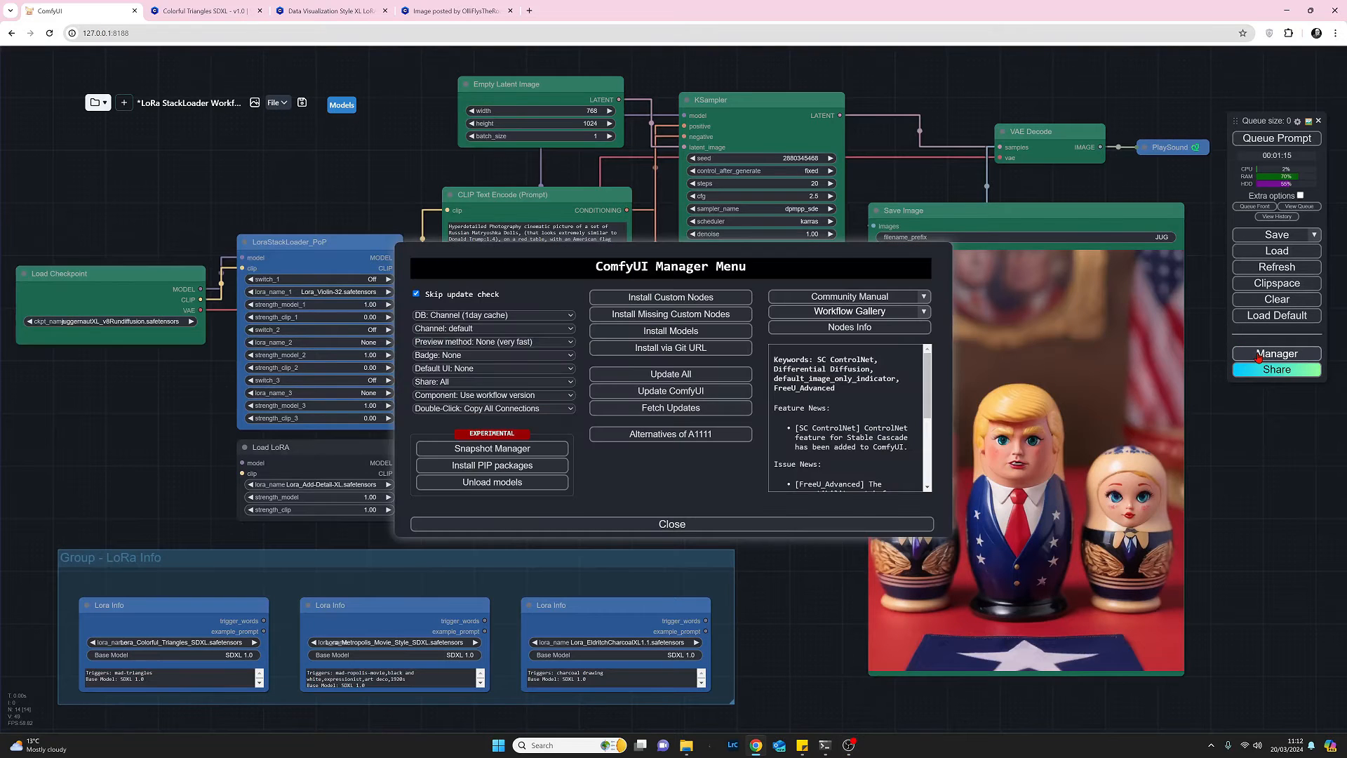
click(651, 306)
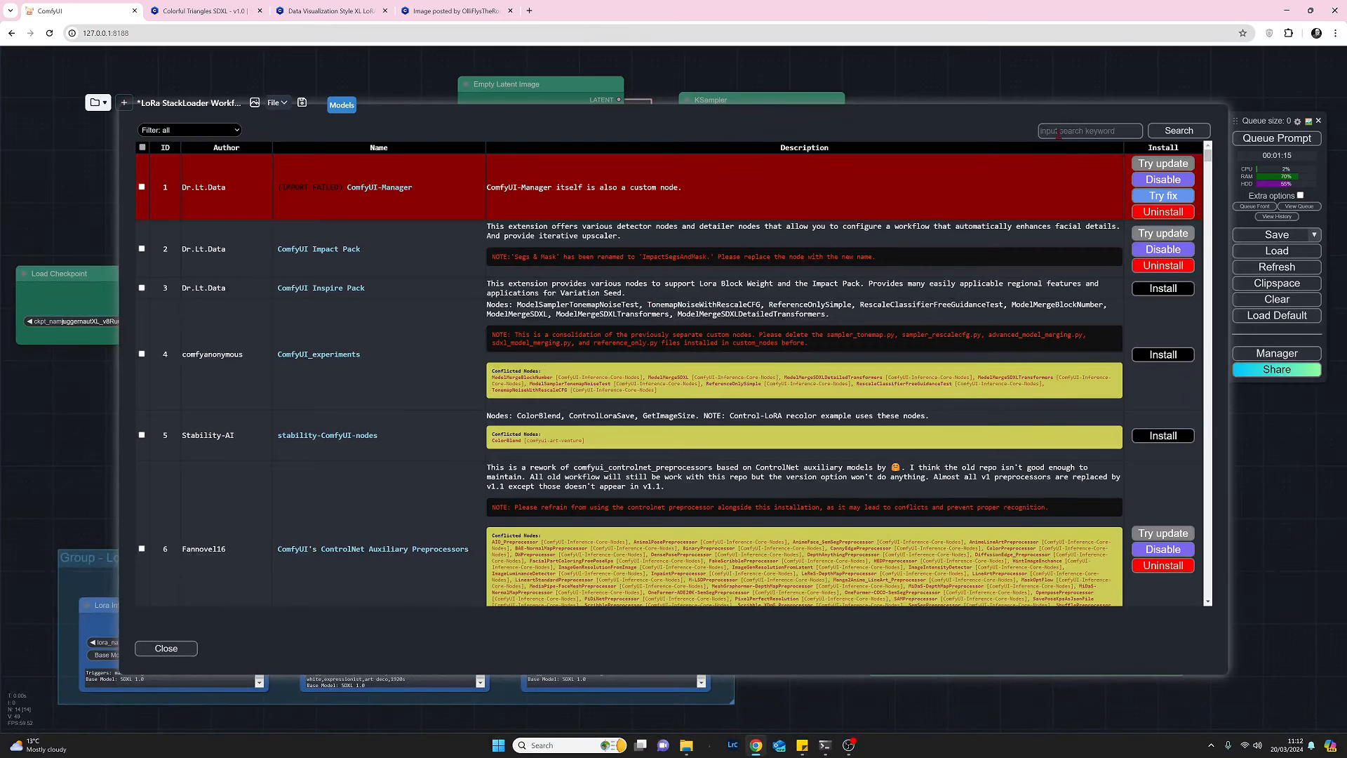
click(1056, 132)
text(pop)
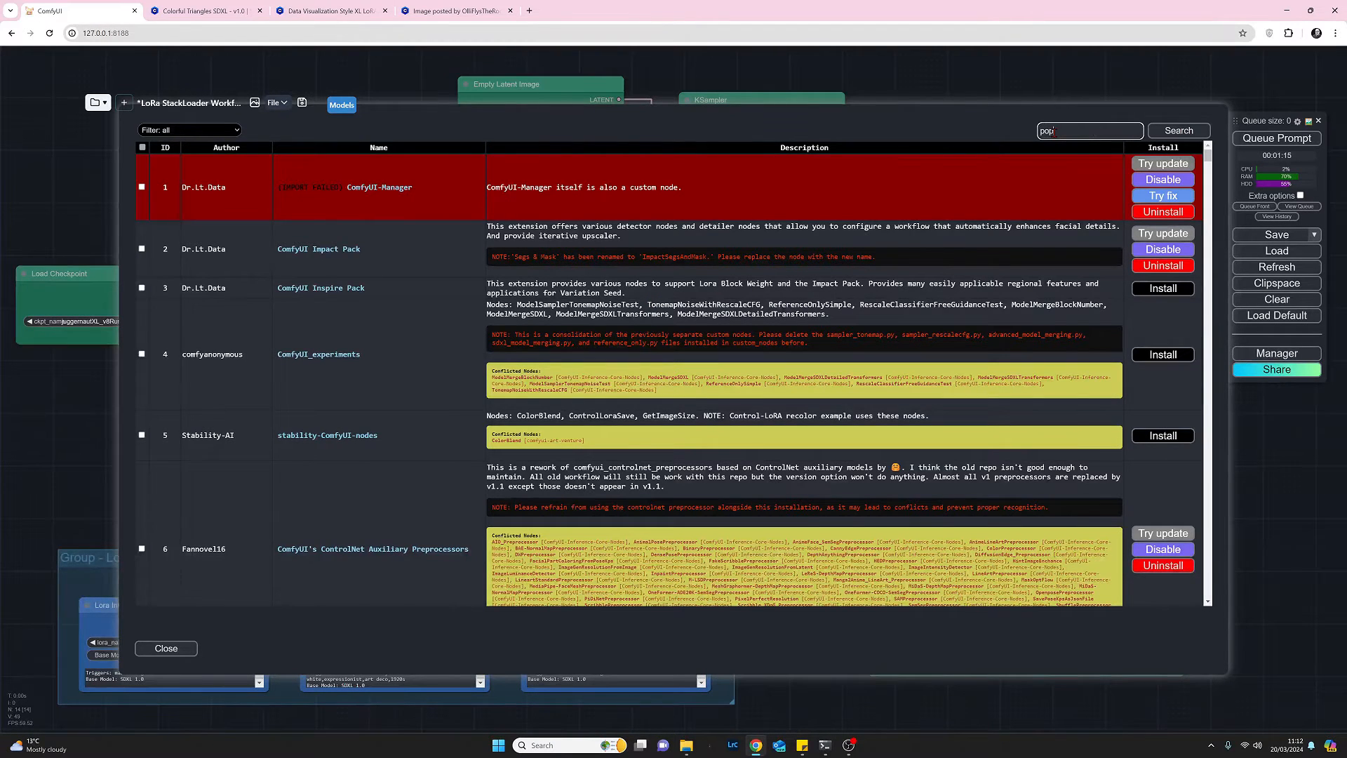
key(Return)
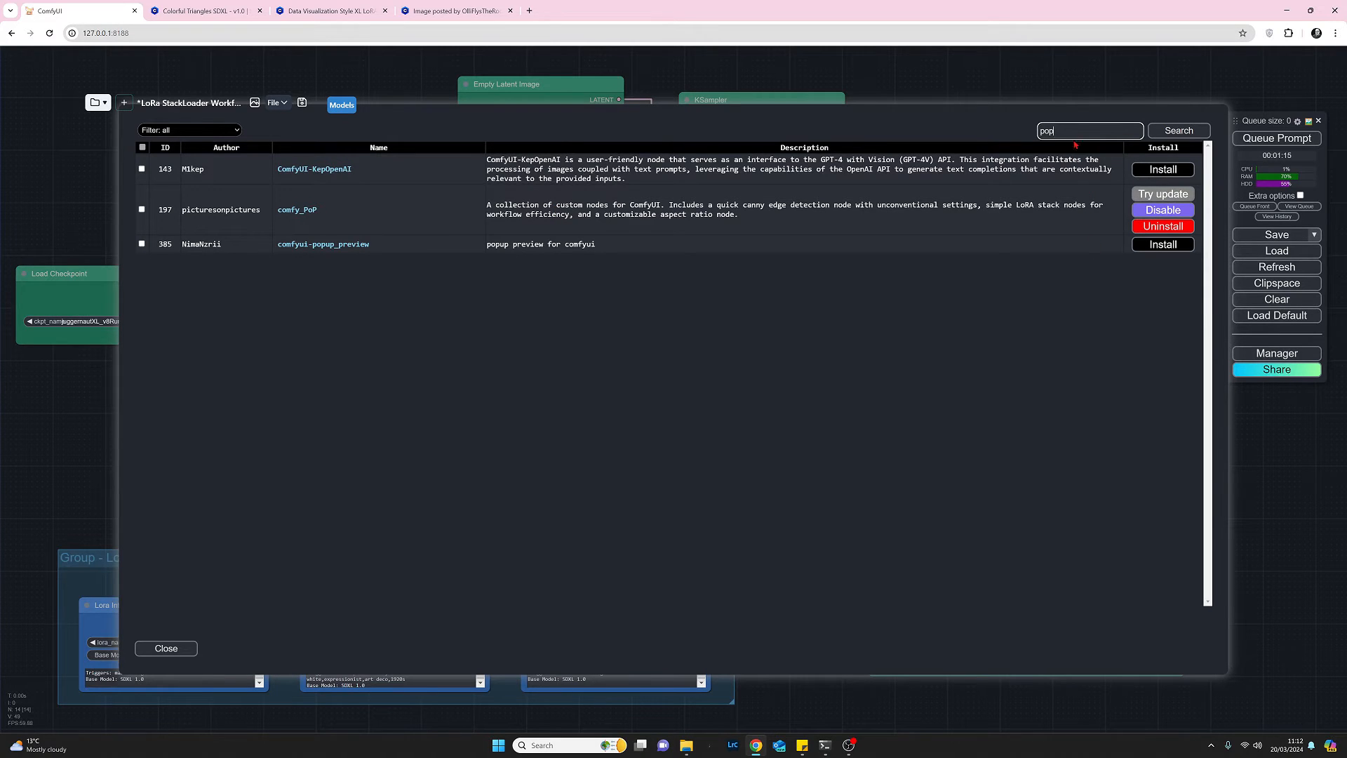
key(BackSpace)
key(BackSpace)
key(Return)
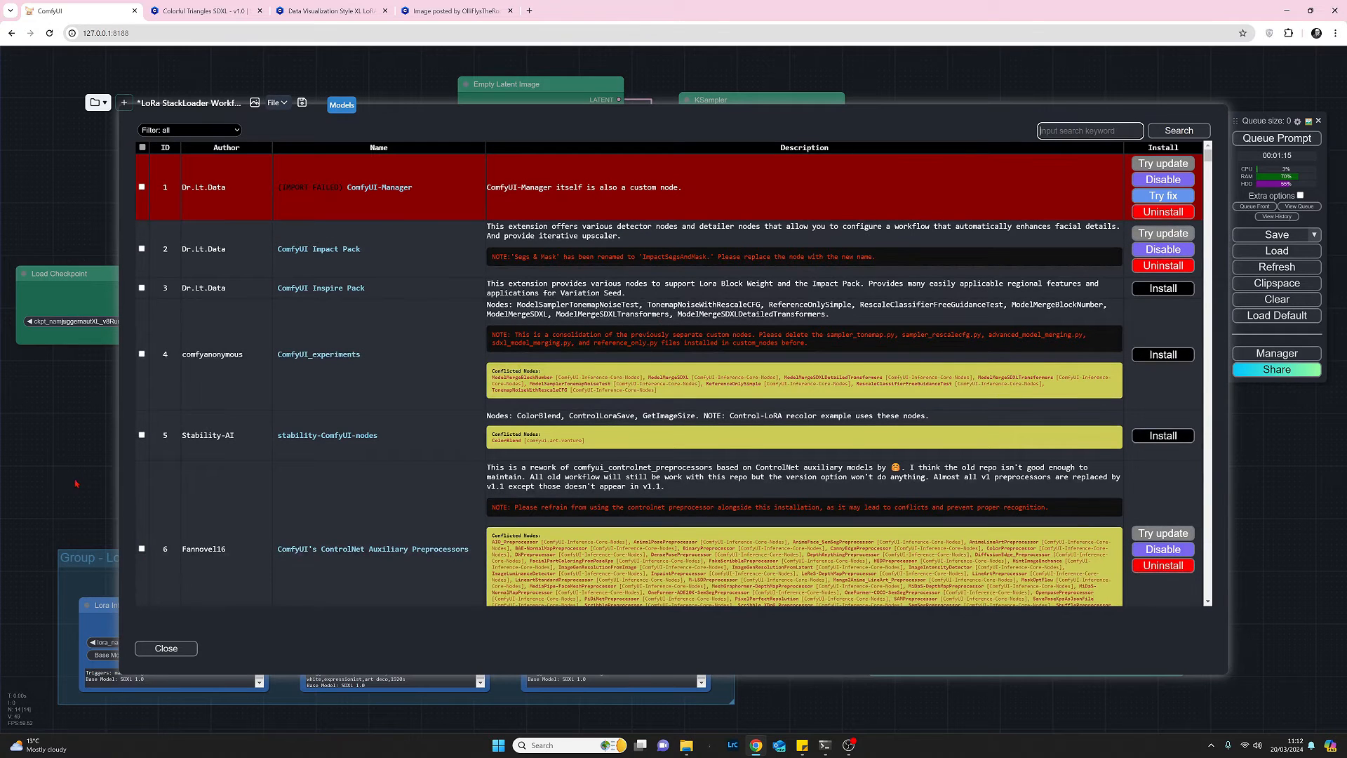
click(184, 648)
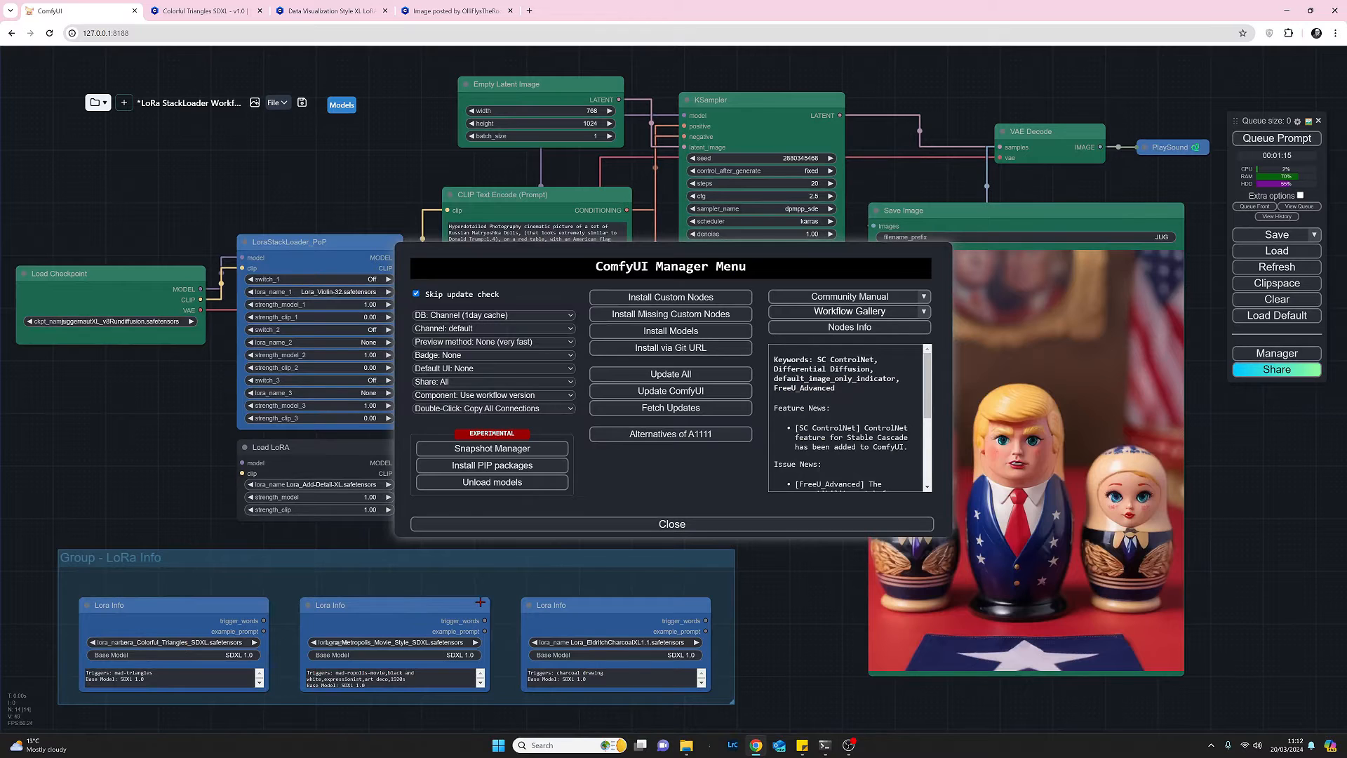
click(666, 526)
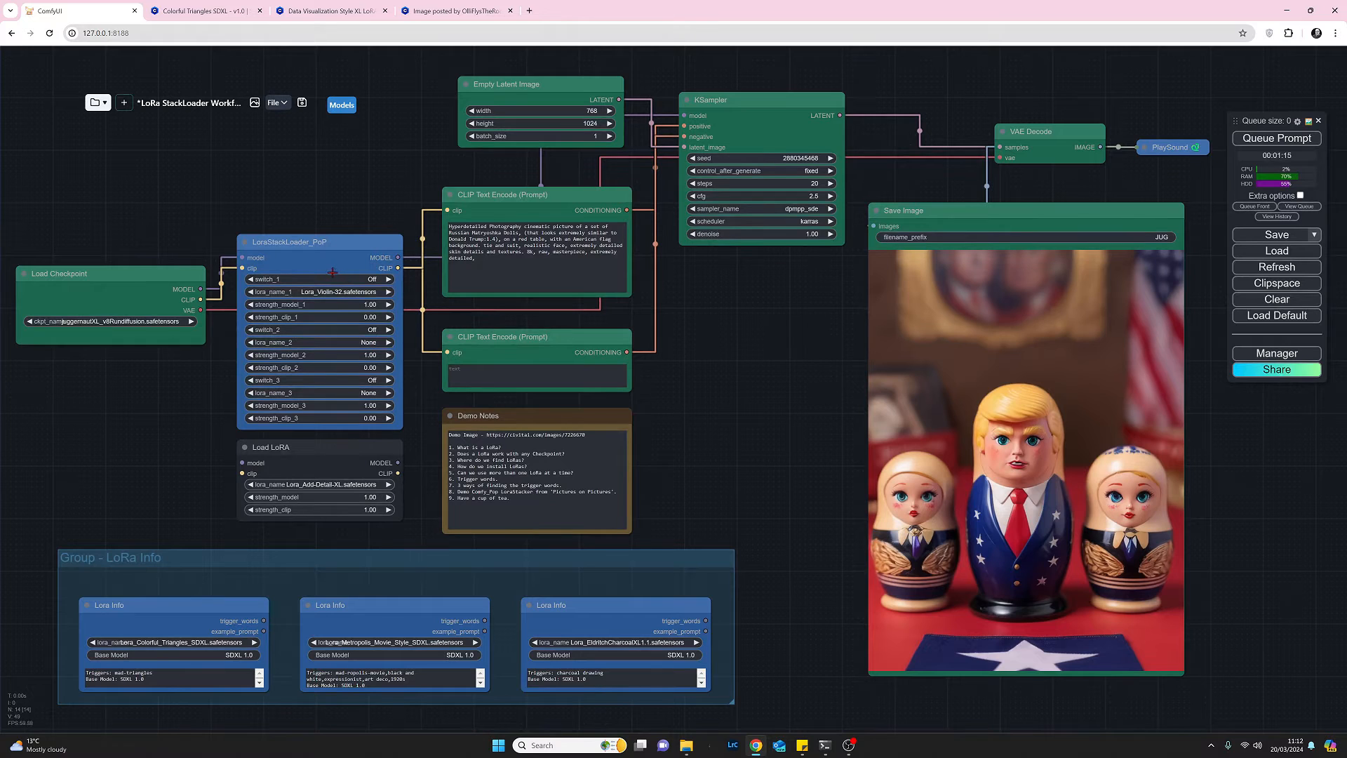
Find nodes matching "pop" and add a LoraStackLoader_PoP node in the empty canvas area below the KSampler
double_click(698, 436)
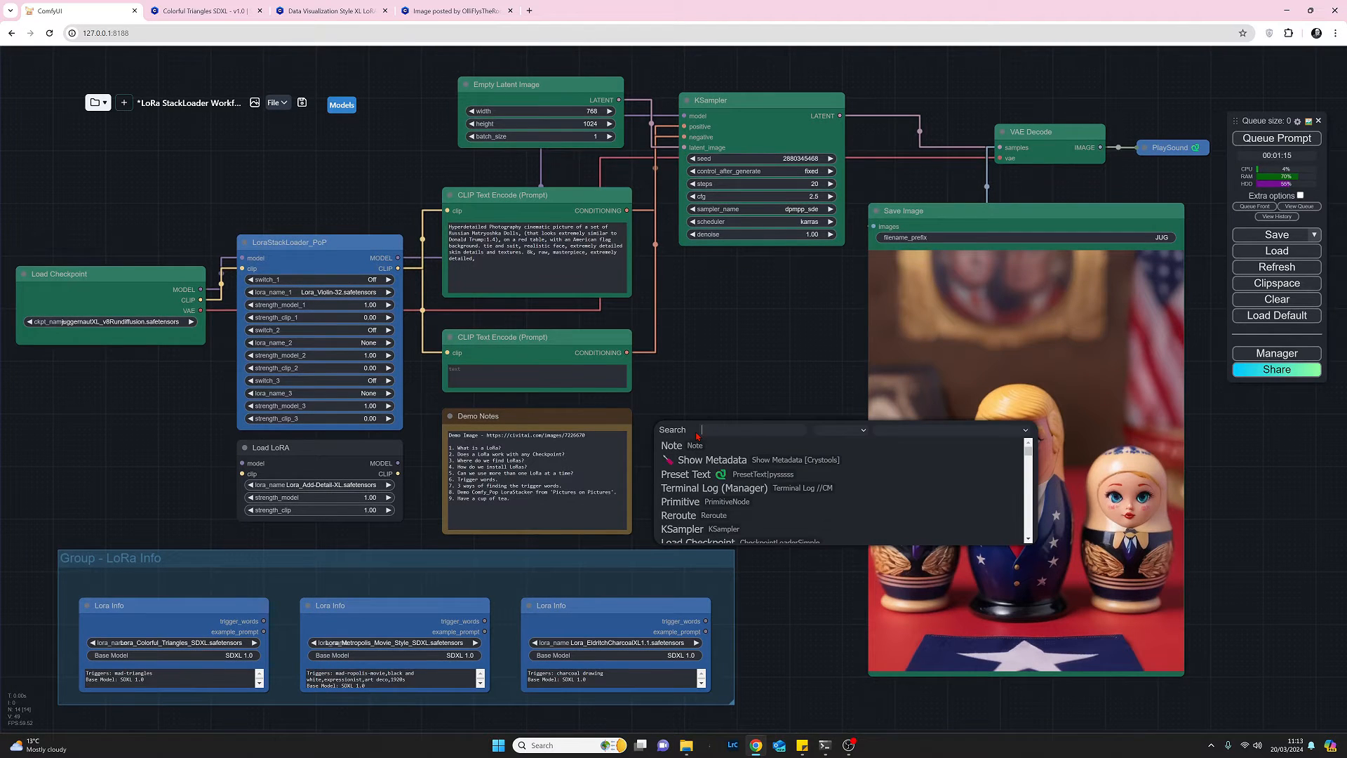
text(pop)
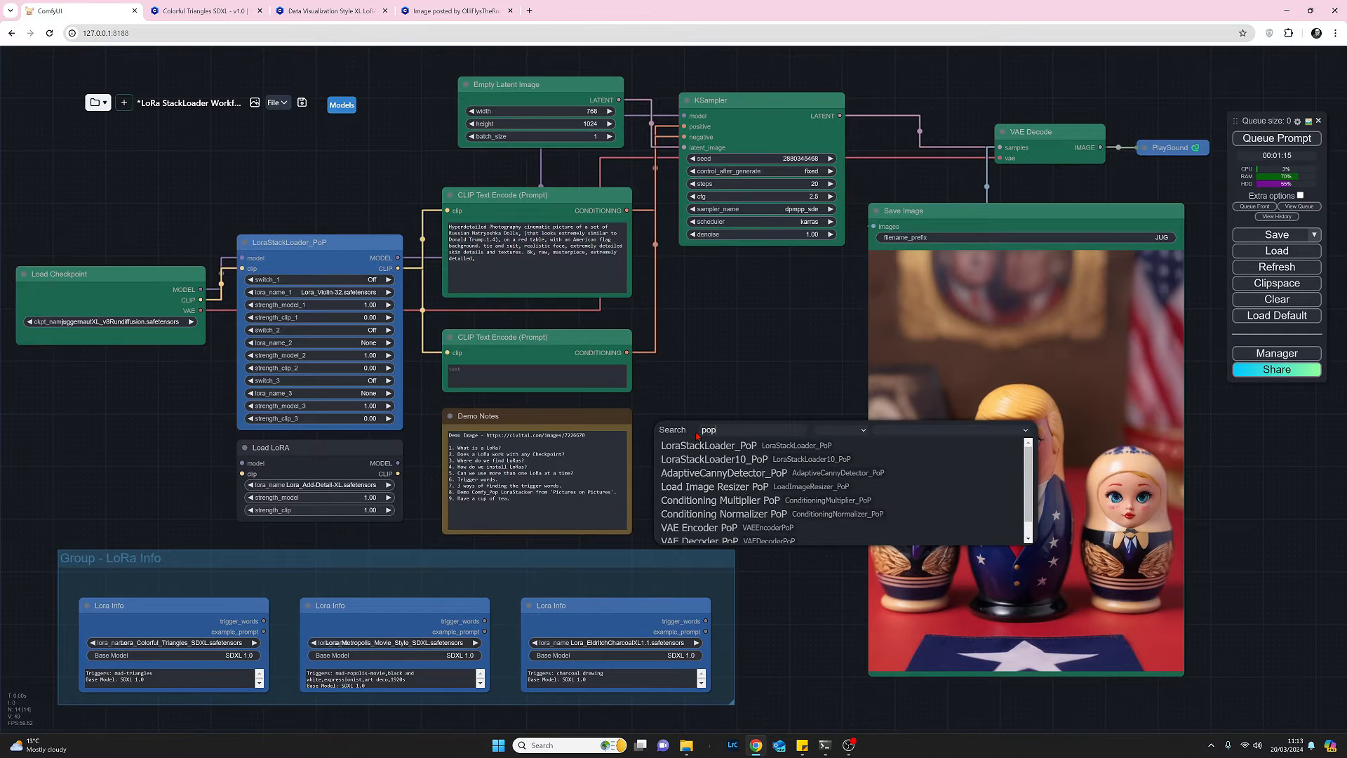
key(Down)
key(Down)
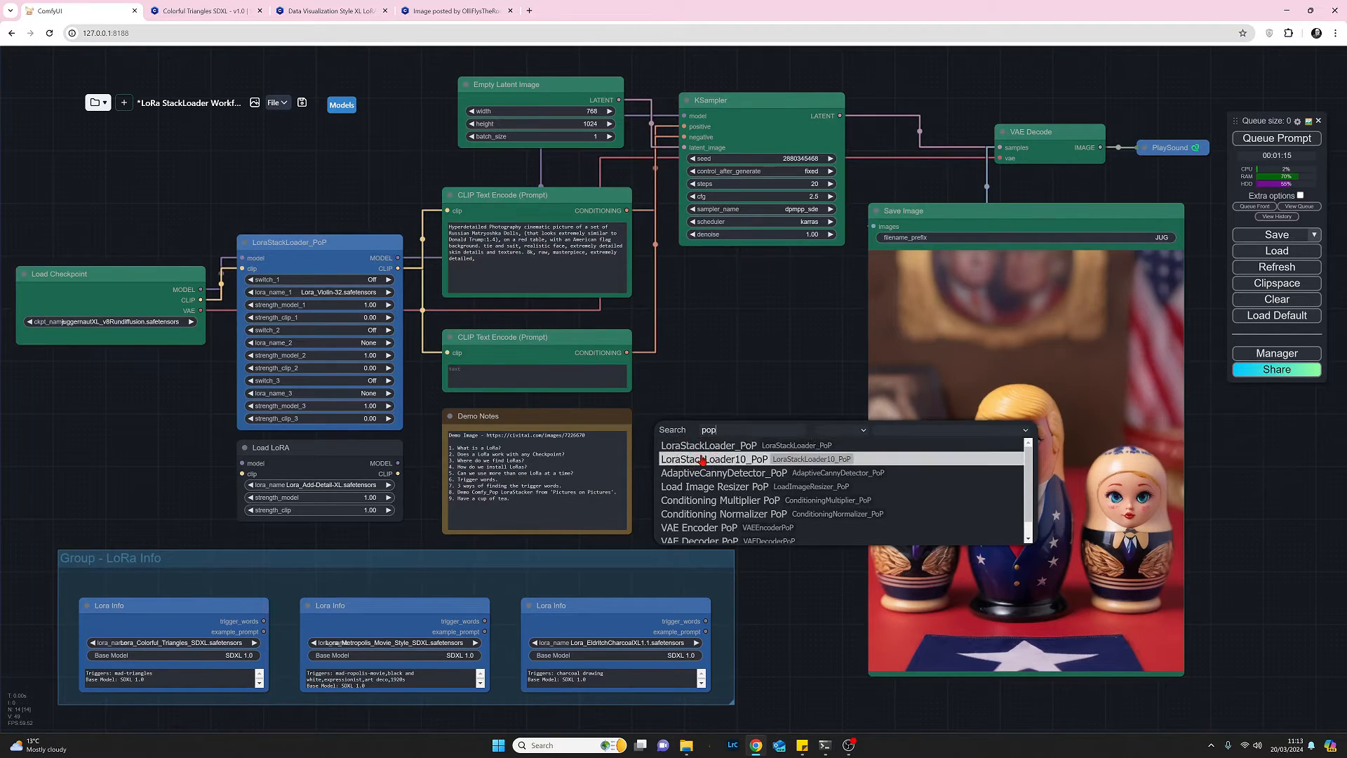
key(Up)
key(Return)
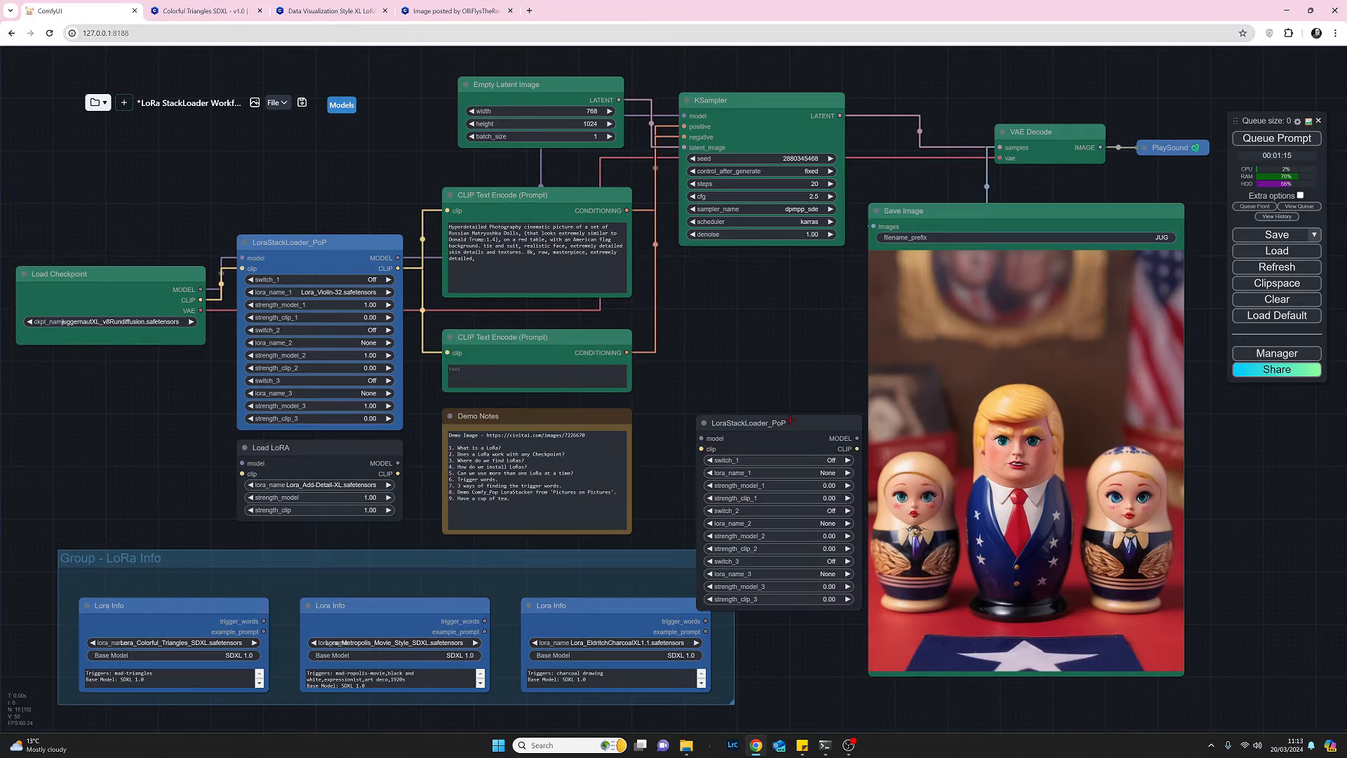
Delete the spare LoraStackLoader_PoP node below the KSampler and the unconnected Load LoRA node
drag(793, 423, 774, 322)
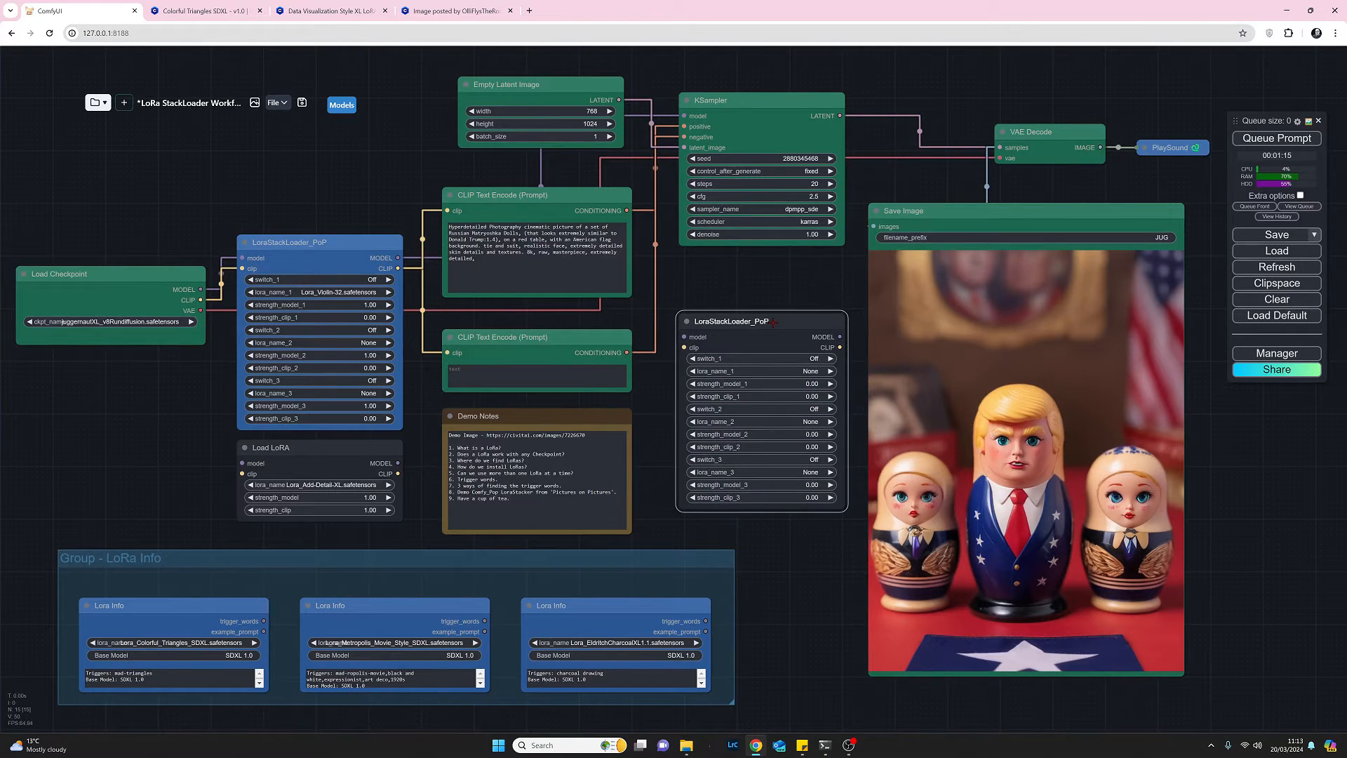
key(Delete)
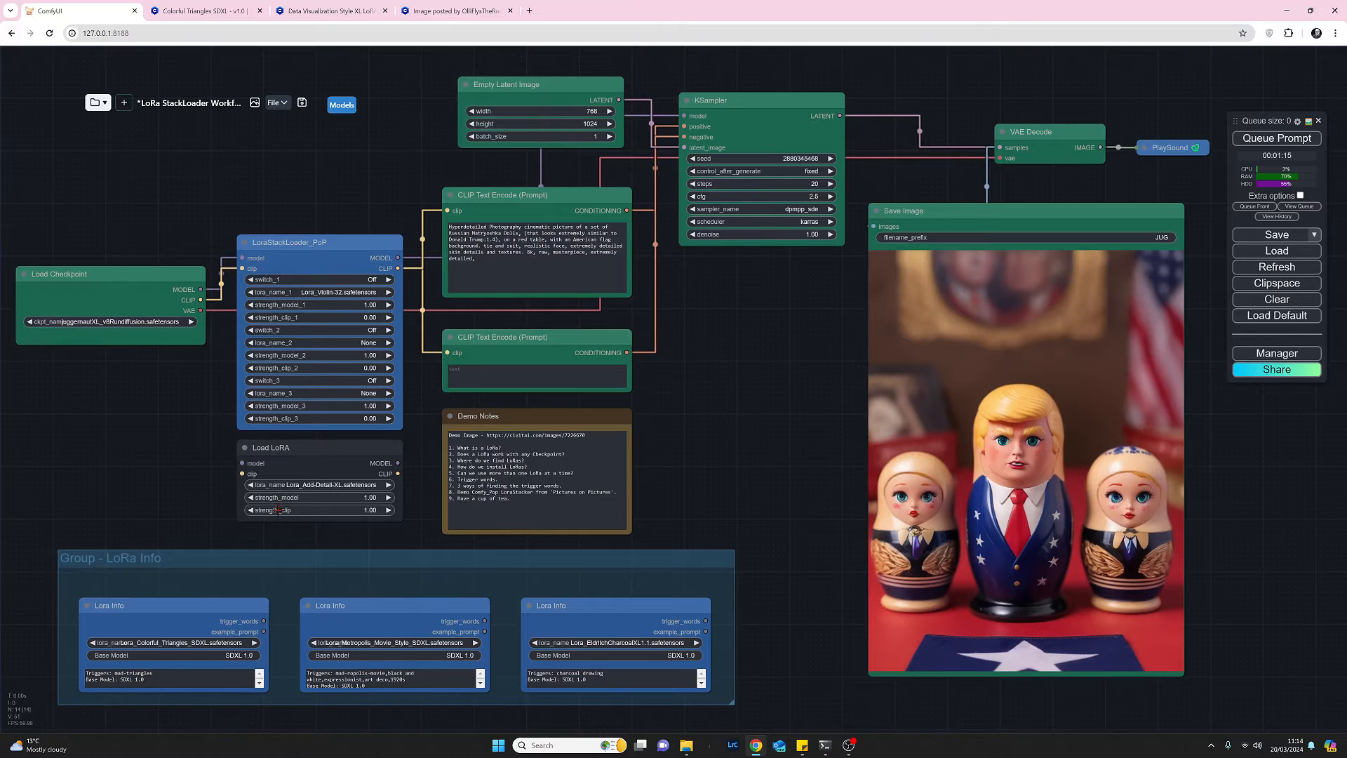
click(317, 485)
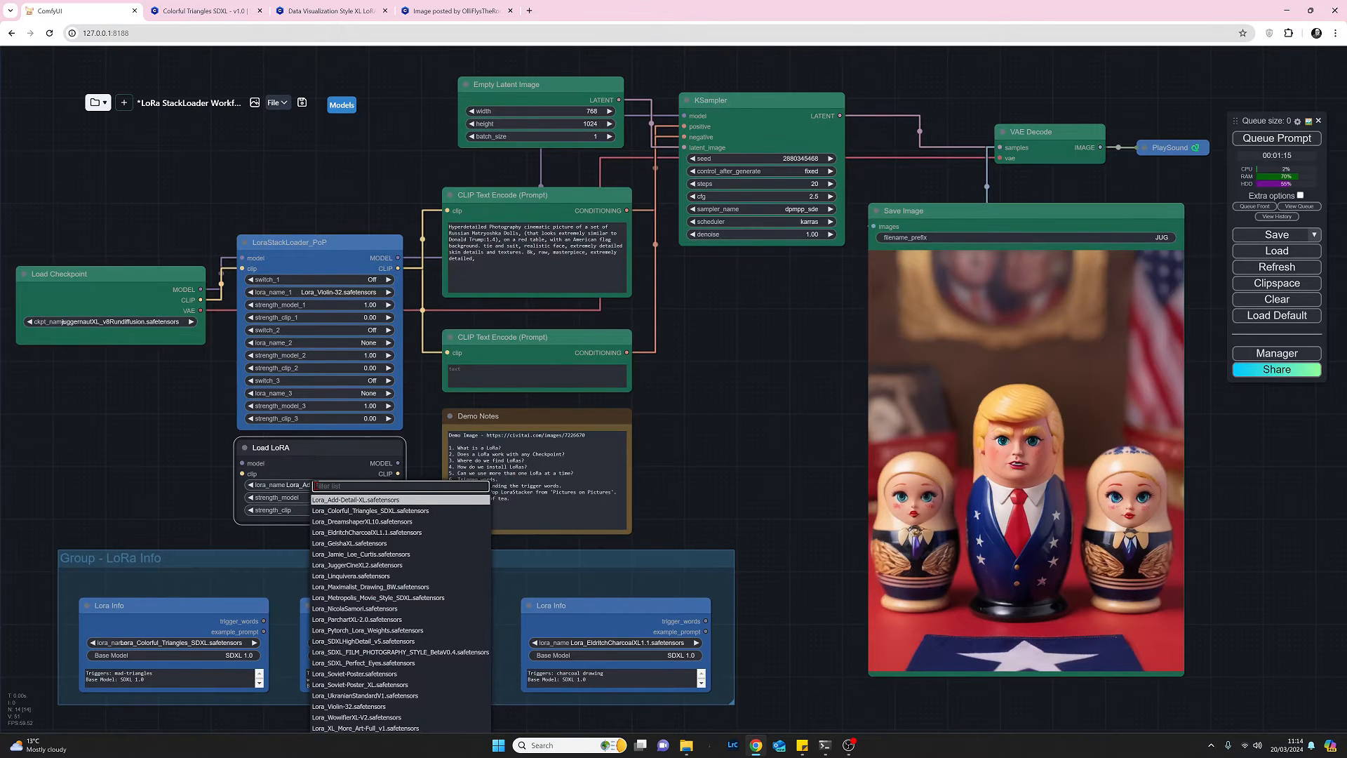
click(165, 479)
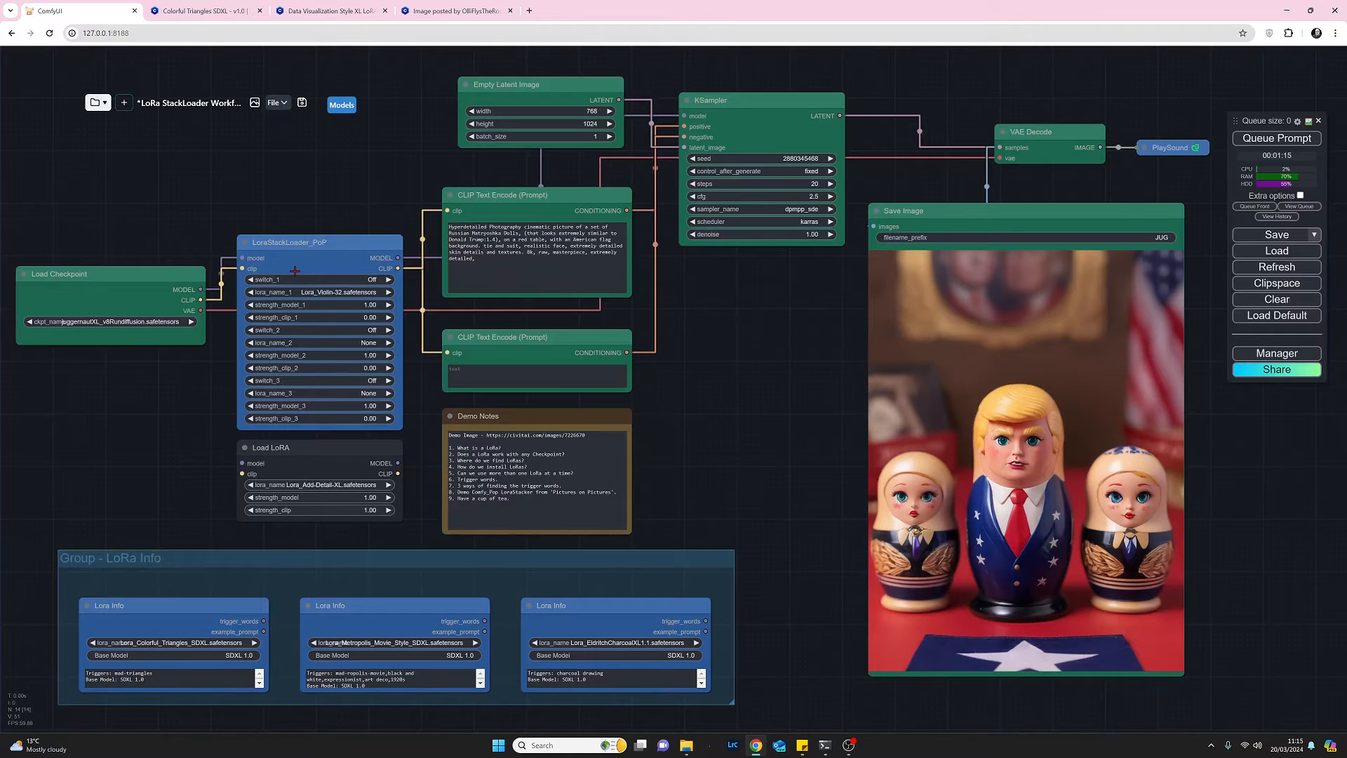
click(344, 451)
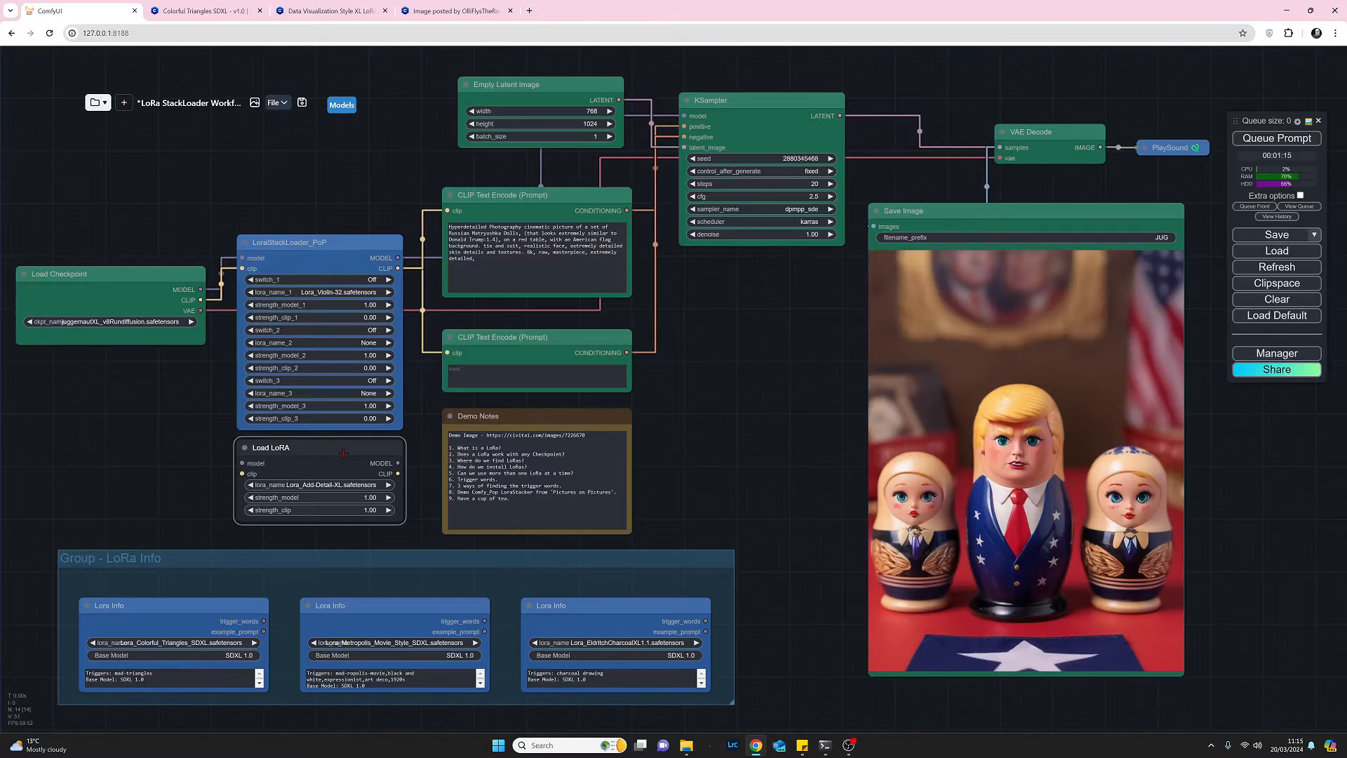
key(Delete)
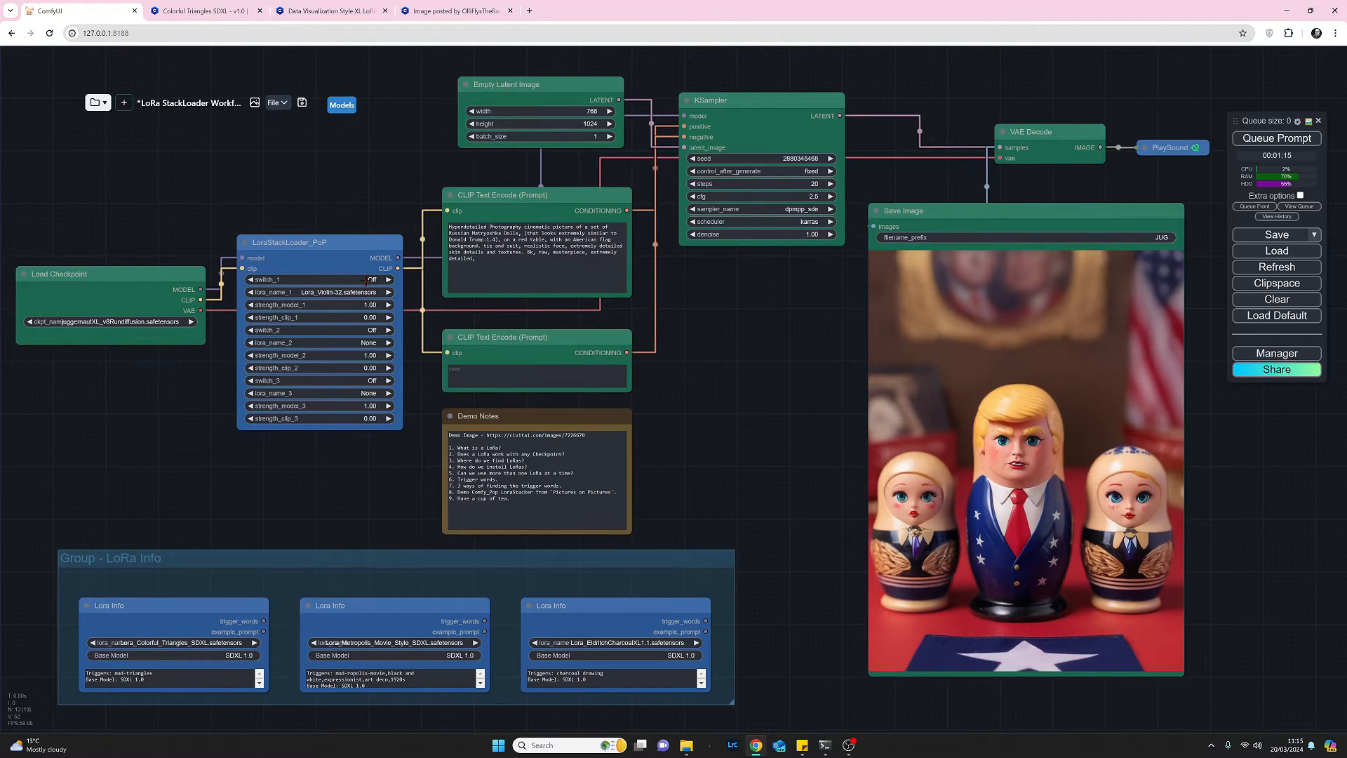
Switch on the first slot of the LoraStackLoader_PoP node and load Lora_Colorful_Triangles_SDXL.safetensors in it
click(302, 293)
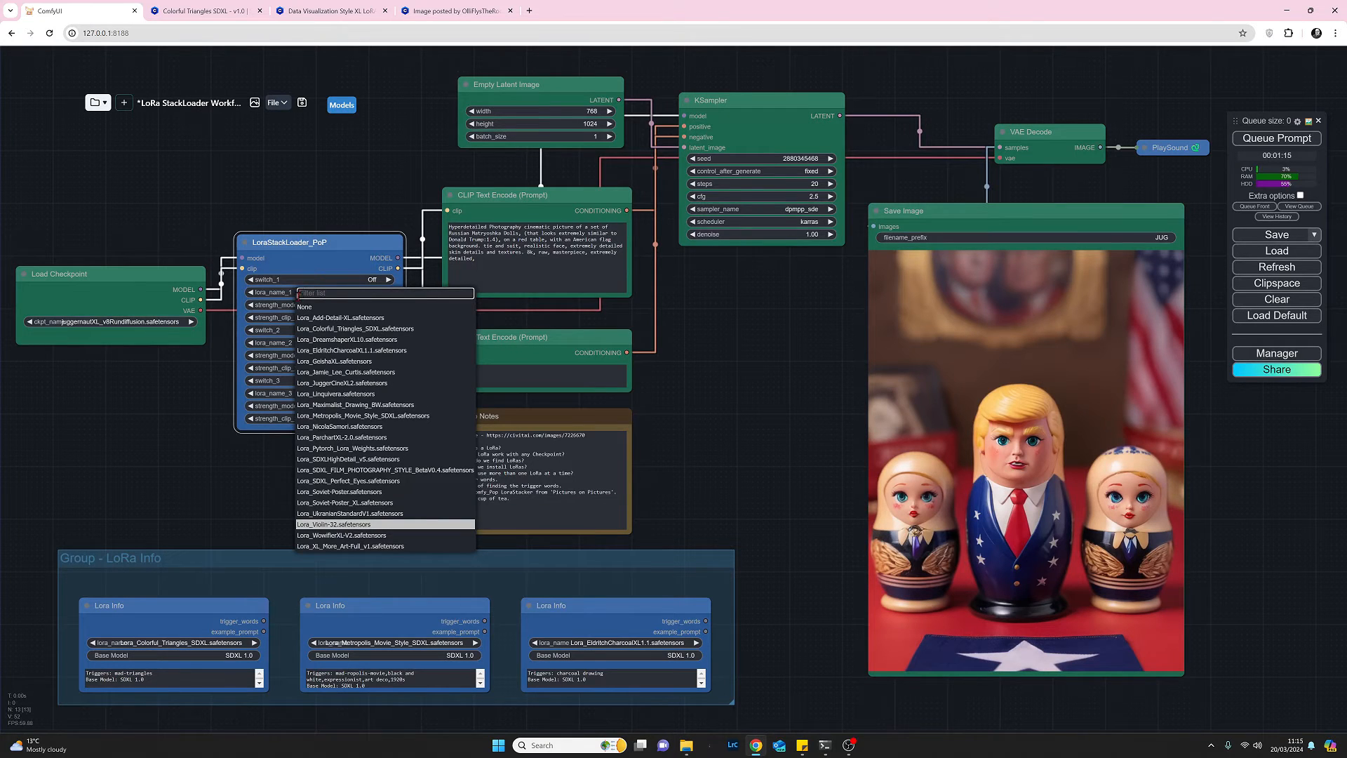
click(345, 329)
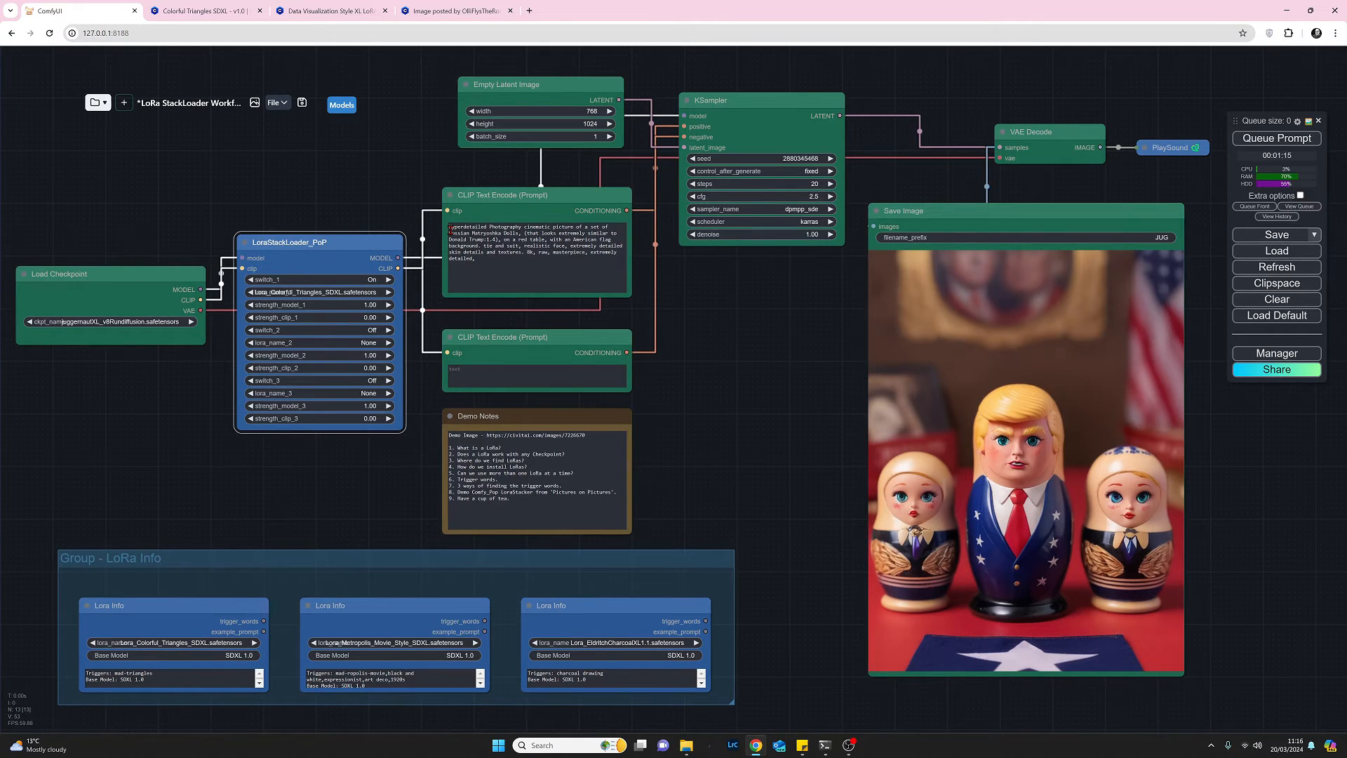
Compare the positive prompt with the Civitai source image's prompt, return to ComfyUI, and generate an image without a trigger word
drag(450, 226, 491, 262)
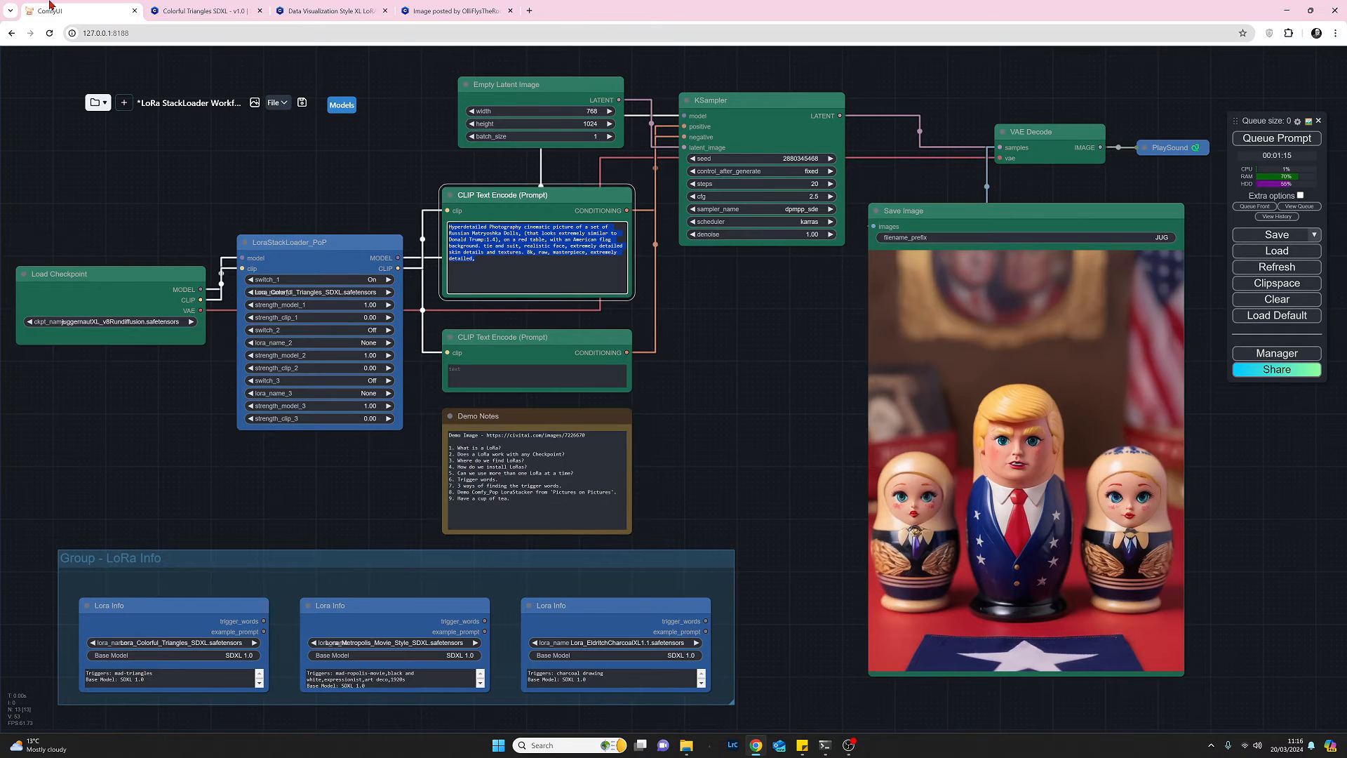
click(460, 14)
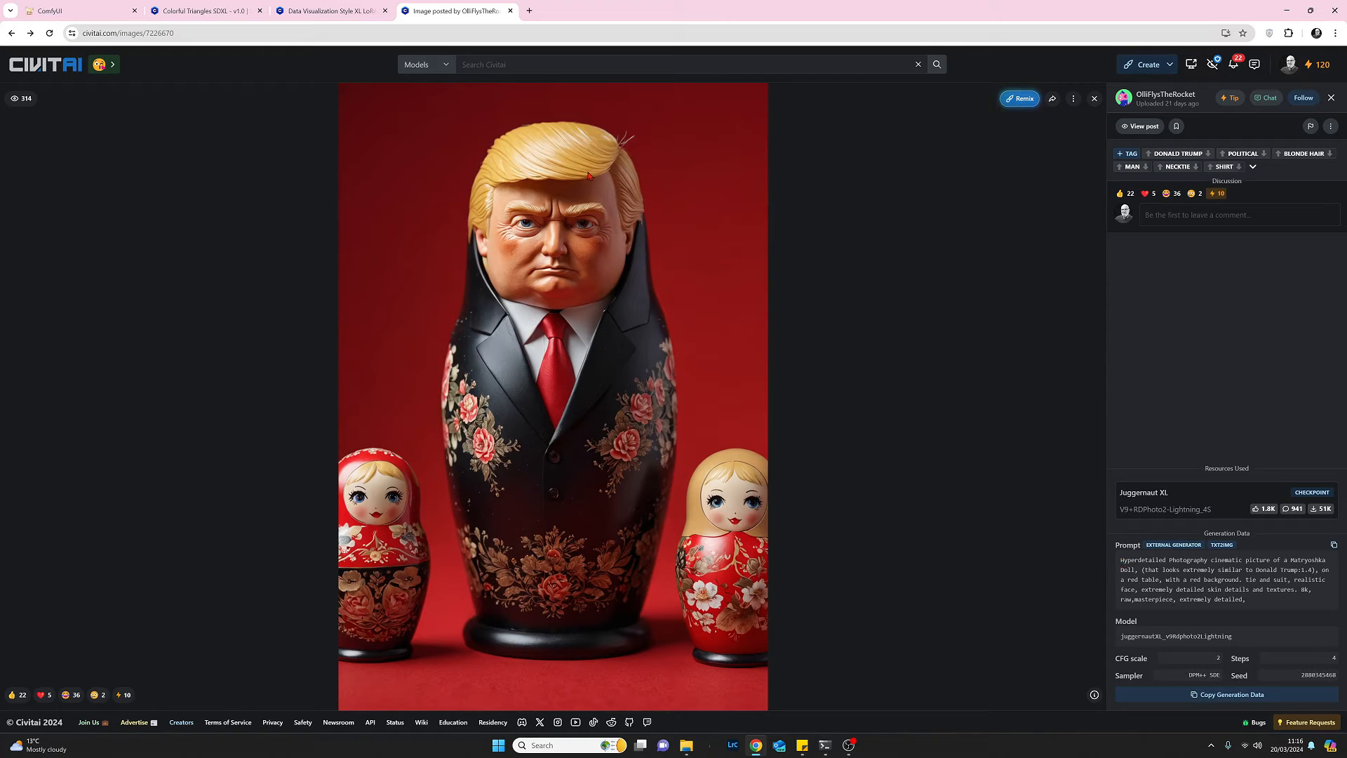
click(101, 12)
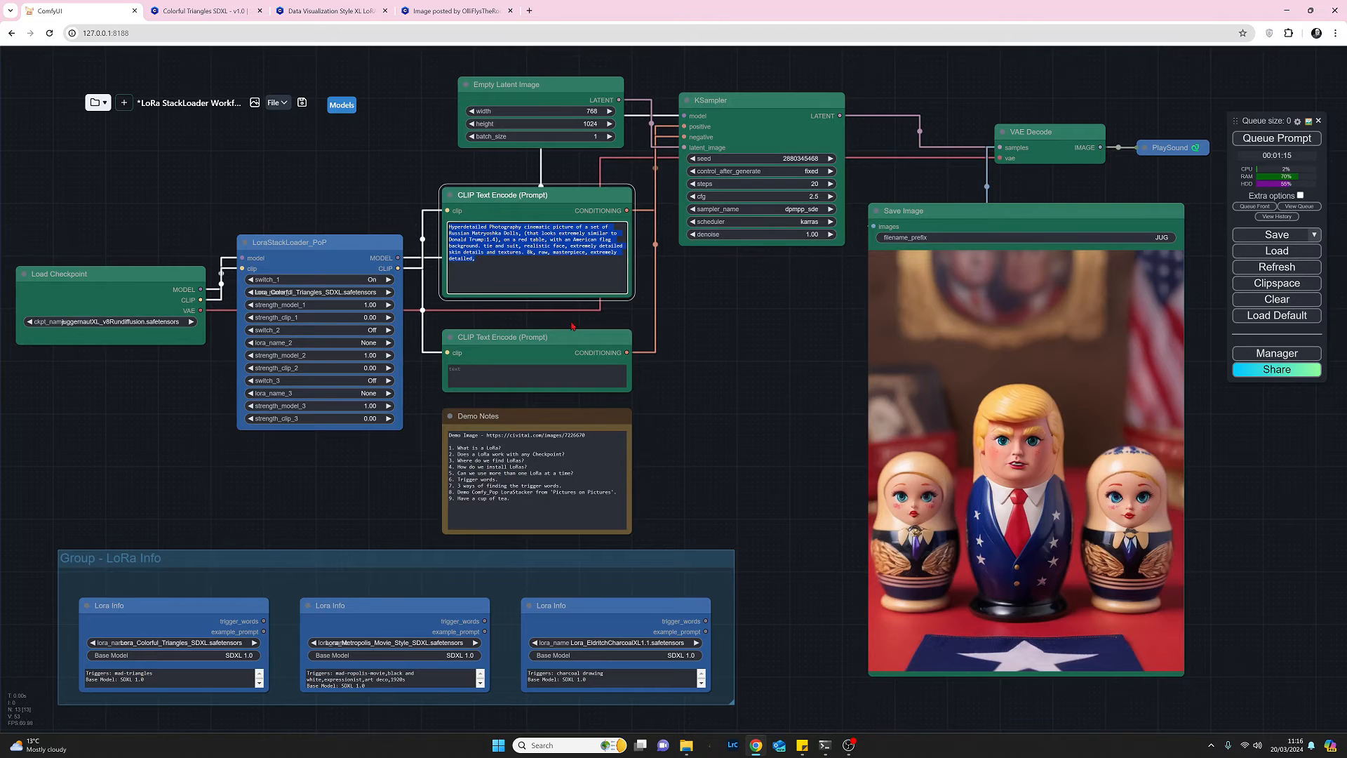
click(522, 271)
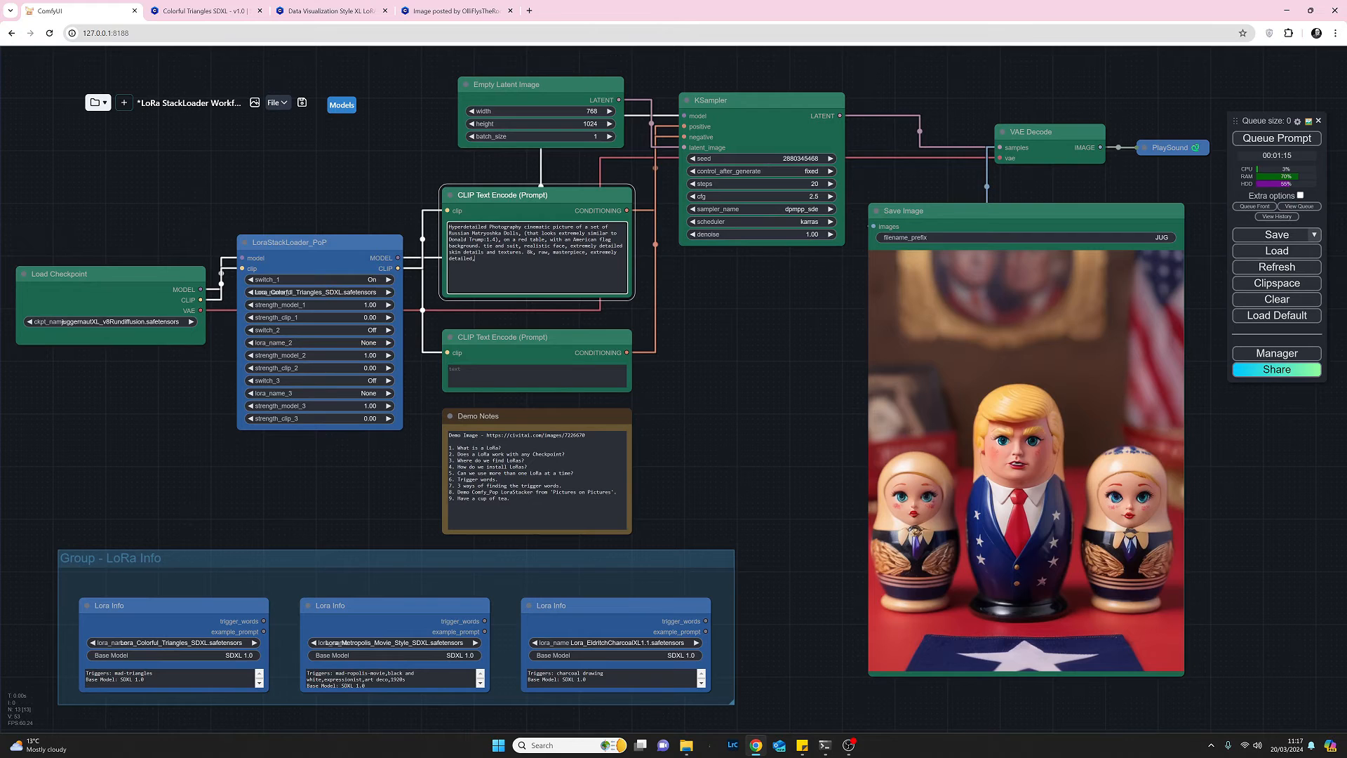
click(1263, 145)
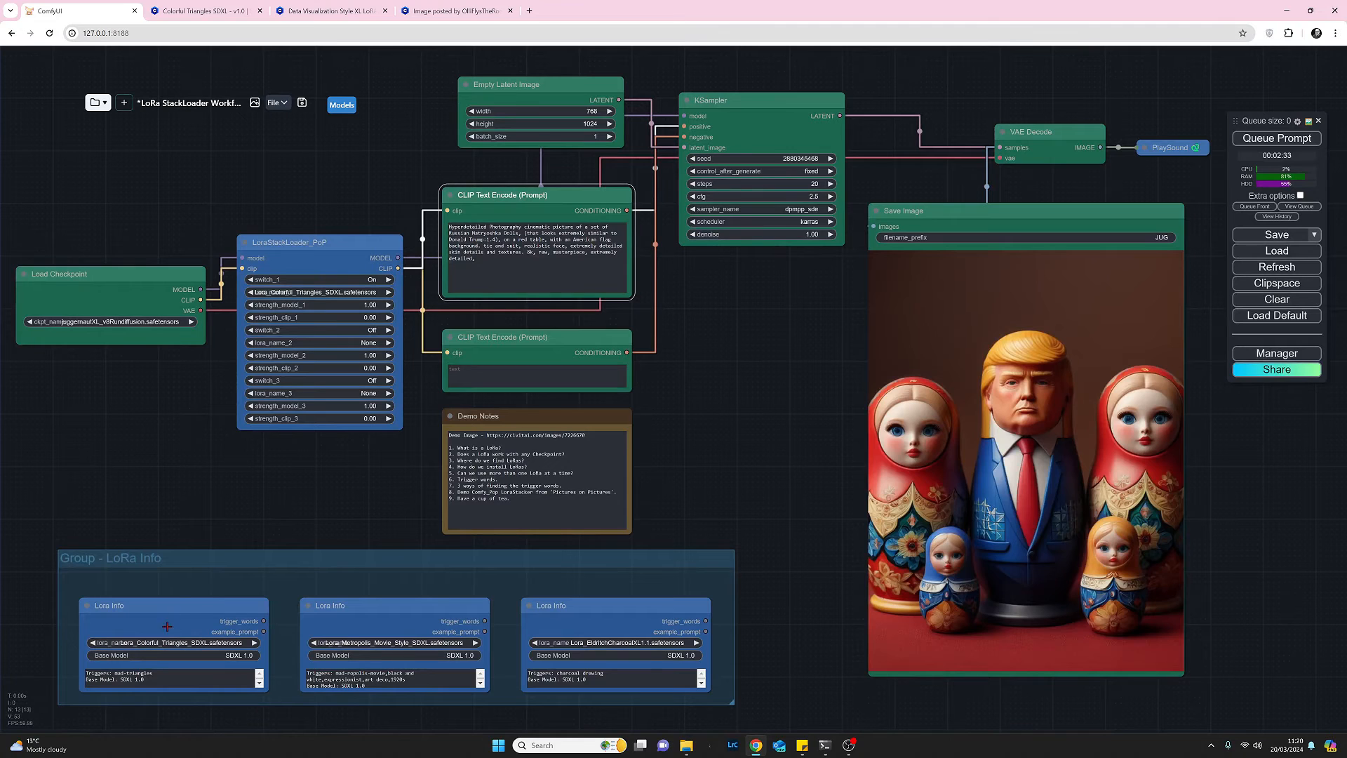
Add the trigger word "mad-triangles" from the first Lora Info node on a new line of the positive prompt and generate an image
click(163, 675)
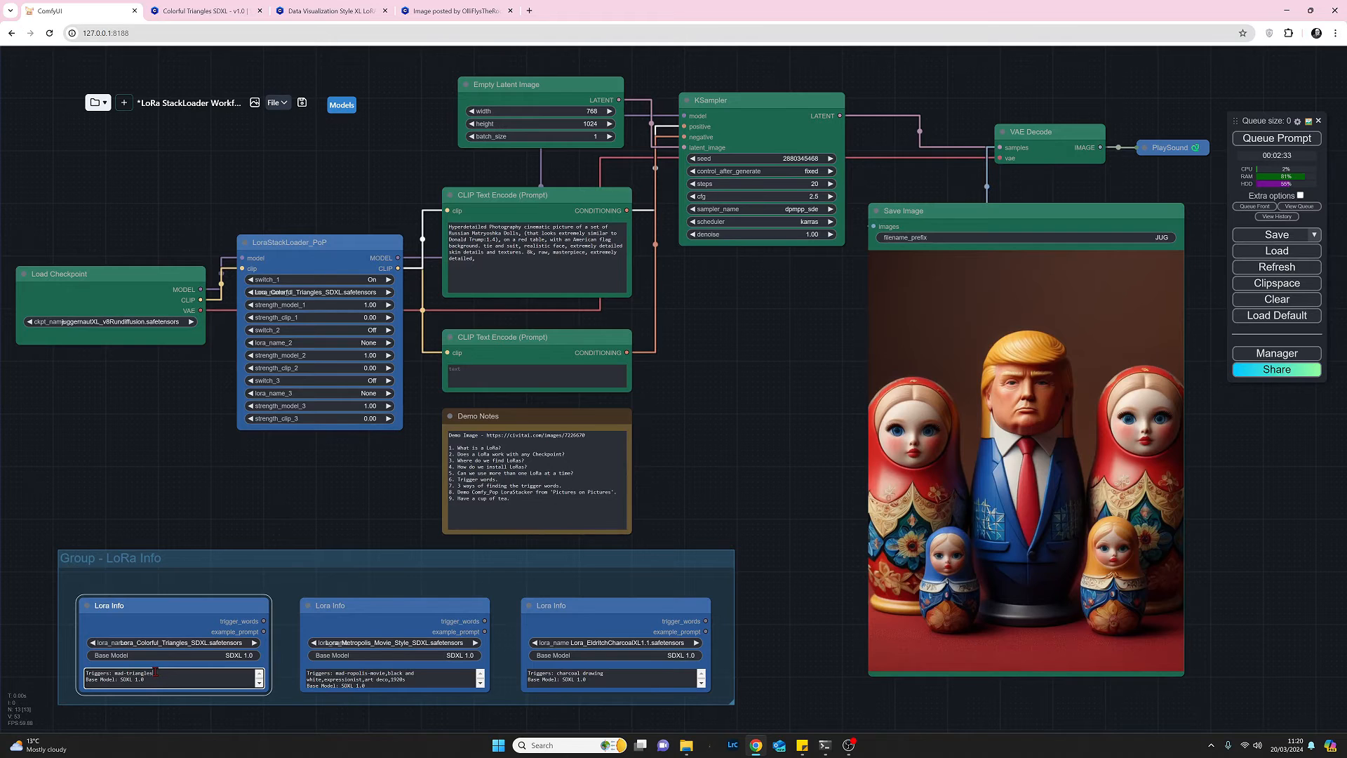
drag(155, 673, 118, 671)
click(492, 260)
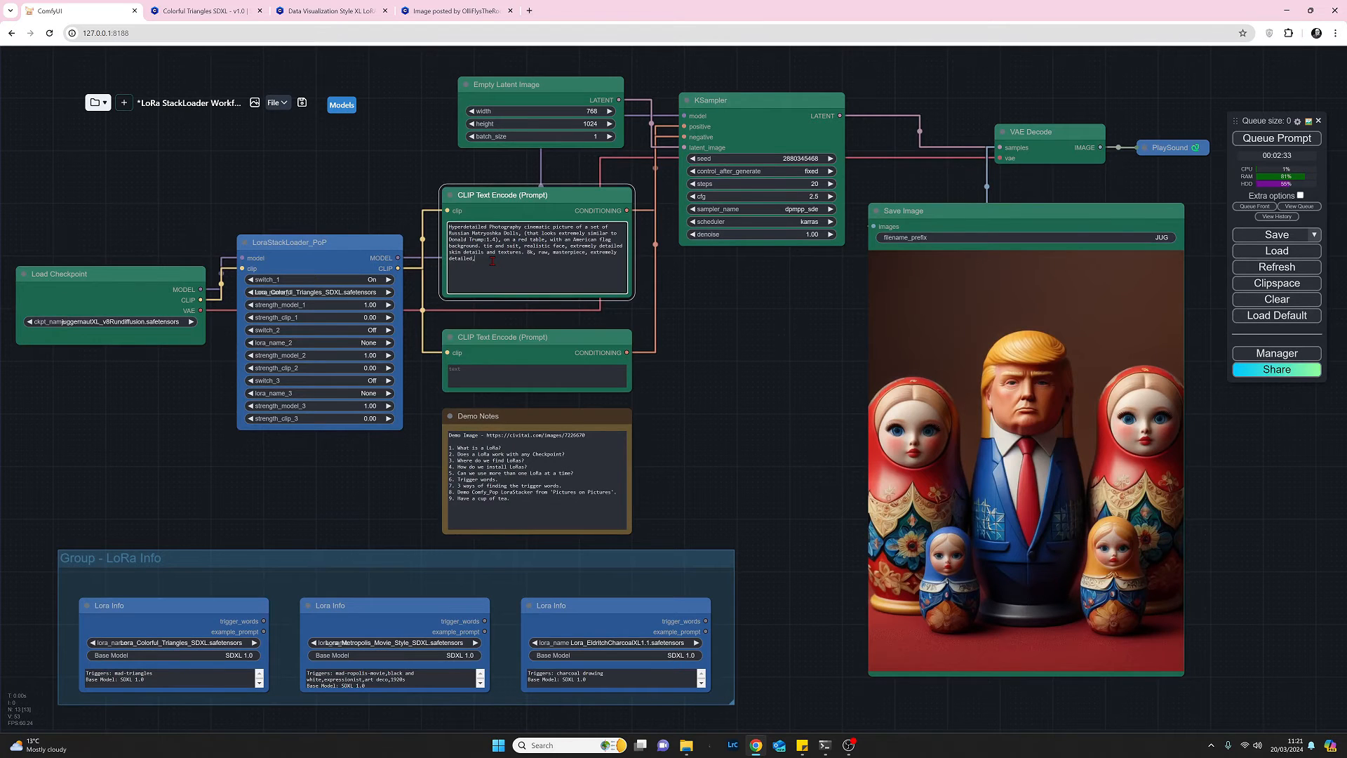
key(Return)
text(mad-triangles)
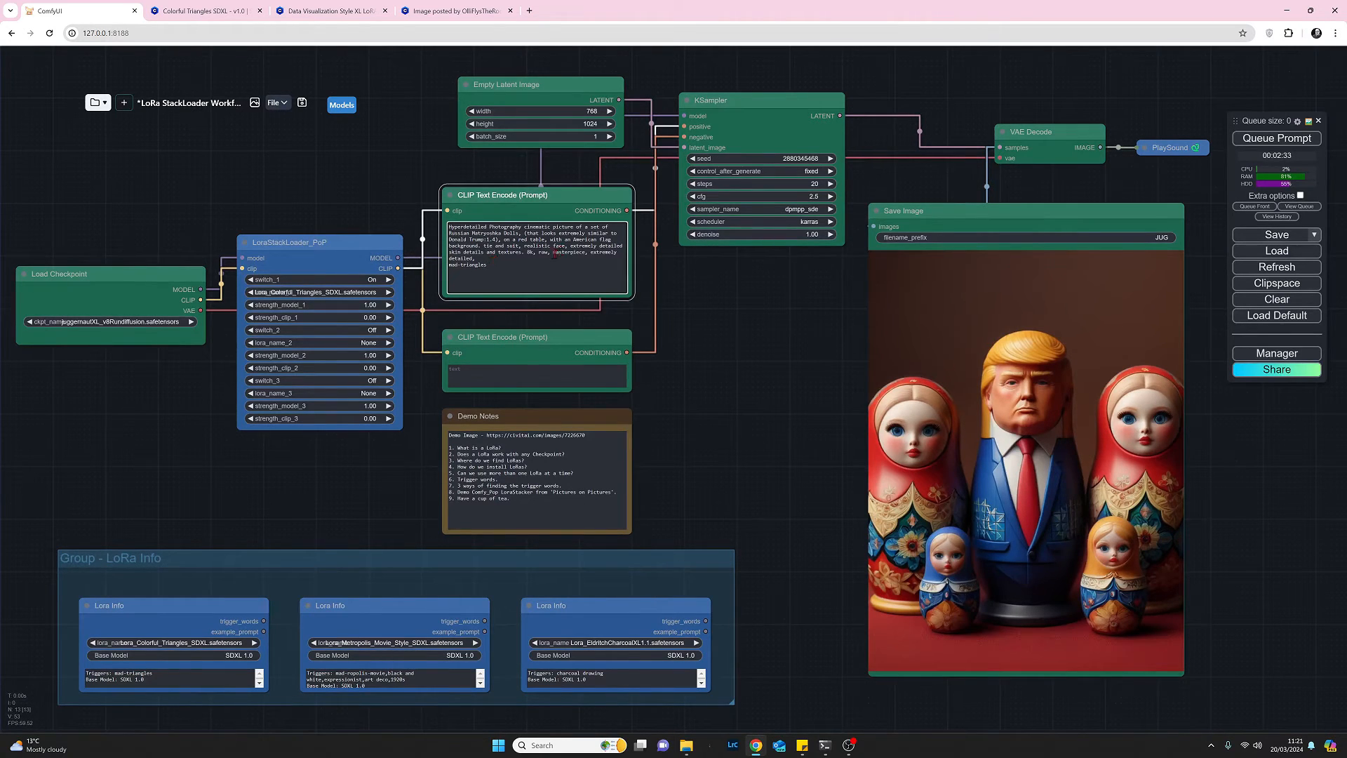
click(1287, 142)
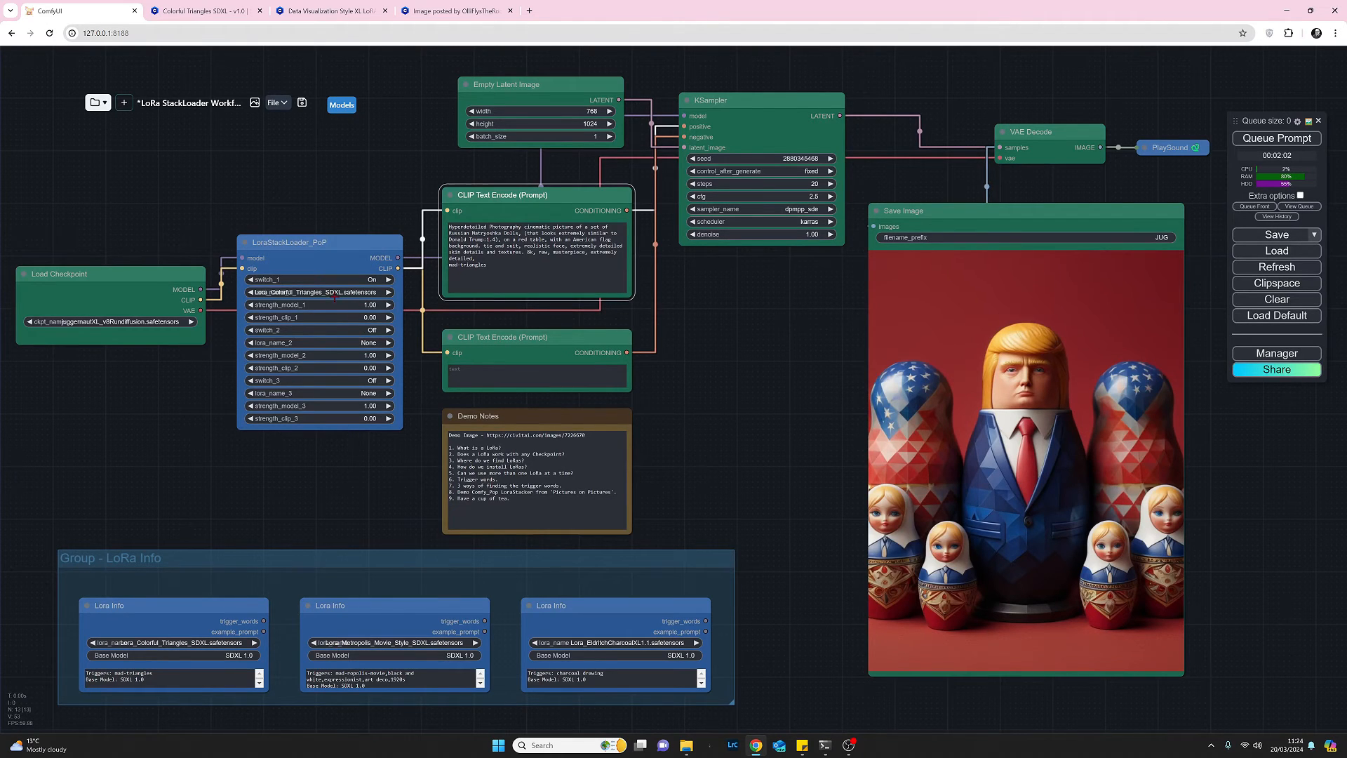
Switch on the second slot of the LoRA stack loader and load Lora_Metropolis_Movie_Style_SDXL.safetensors in it
click(251, 330)
click(304, 330)
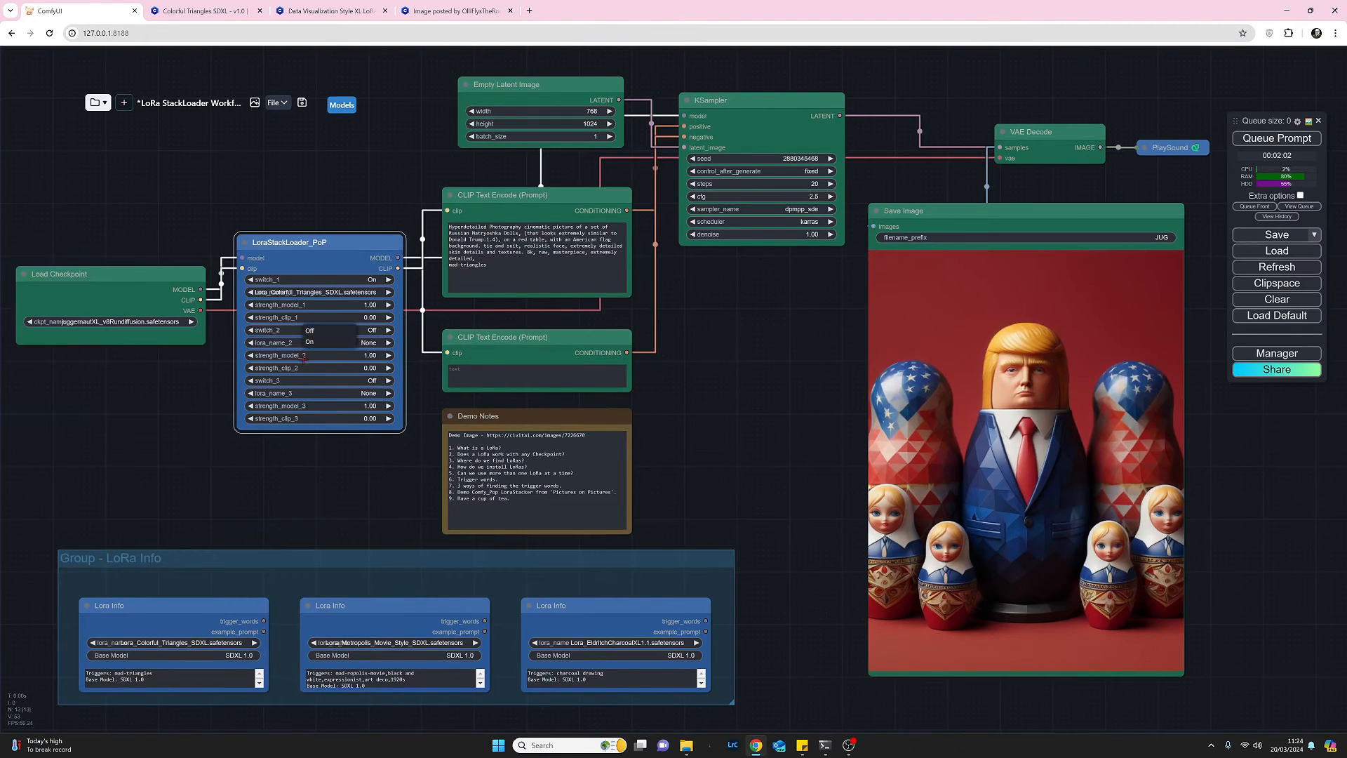
click(311, 342)
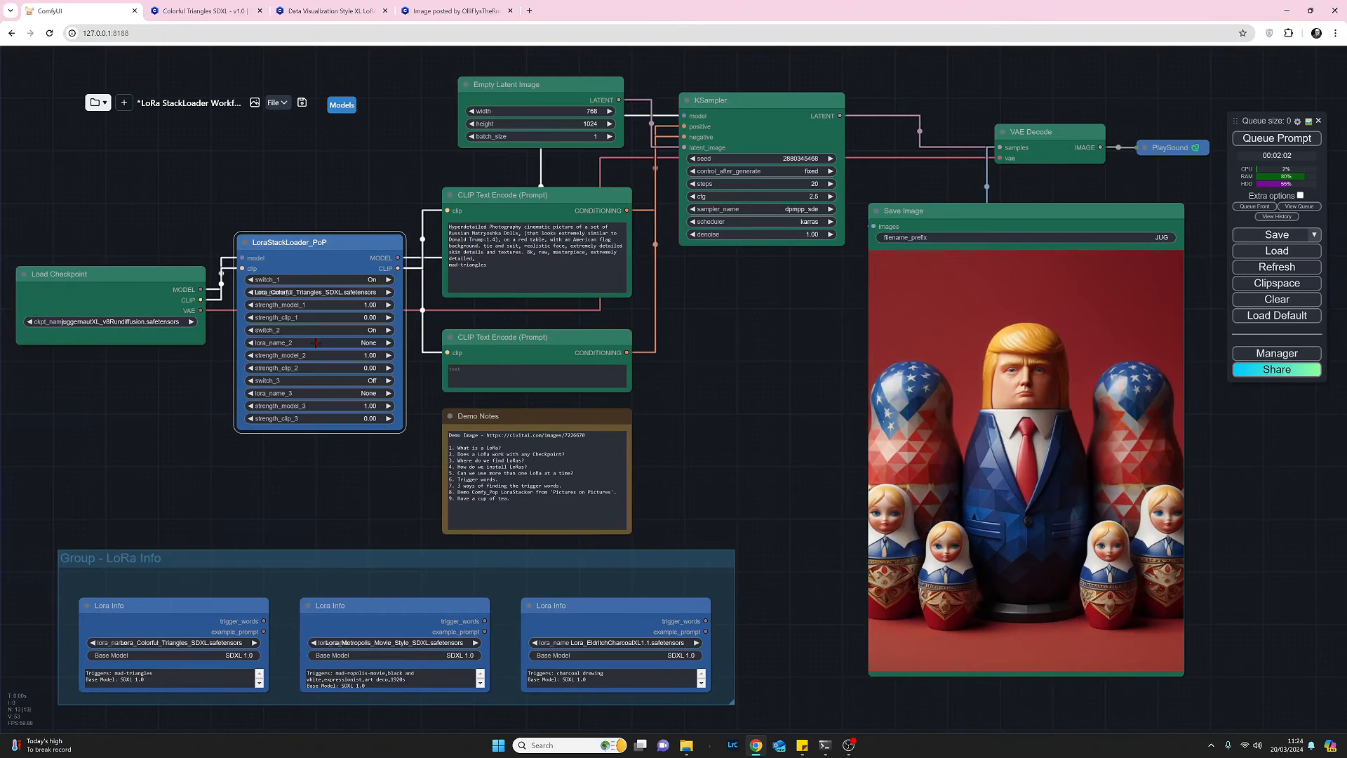
click(316, 343)
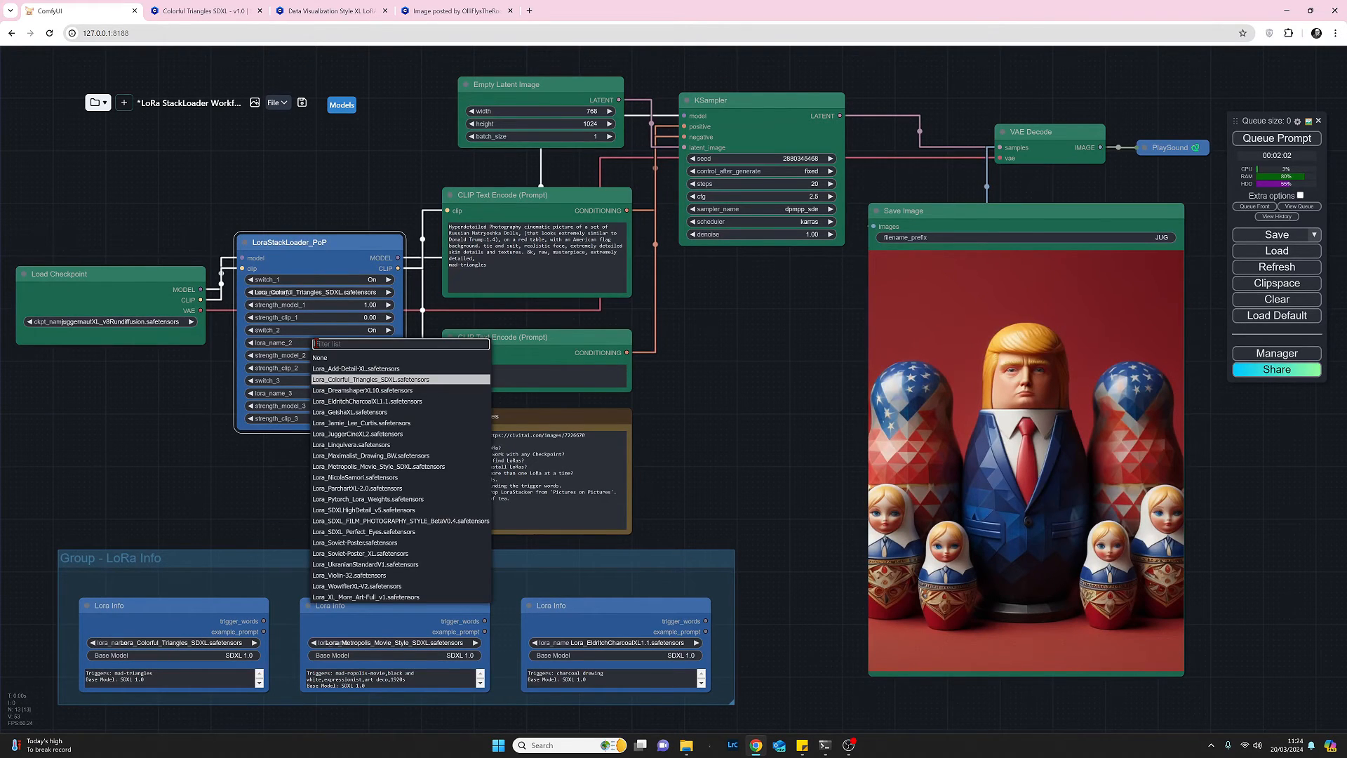
click(344, 468)
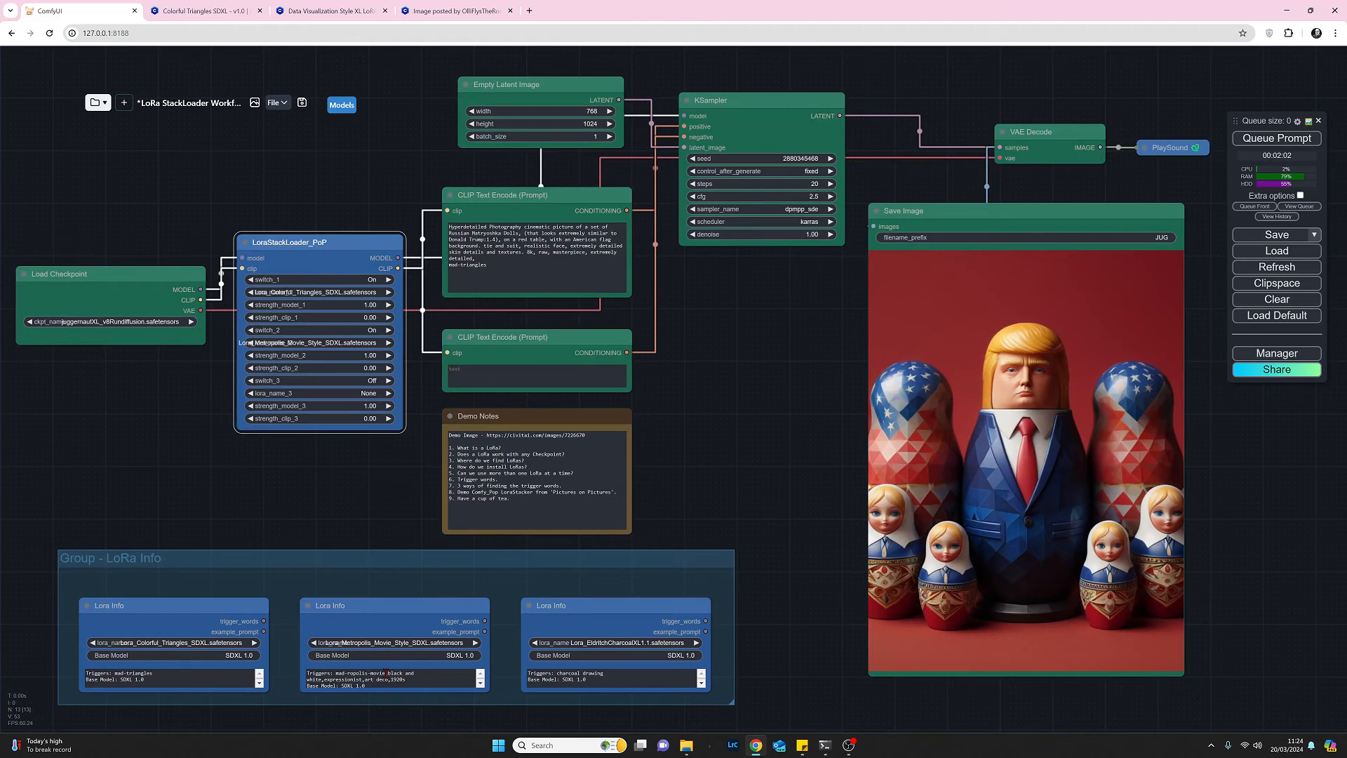
Copy the trigger "mad-ropolis-movie" from the second Lora Info node into the positive prompt after a comma, and generate an image
click(385, 675)
drag(386, 675, 334, 675)
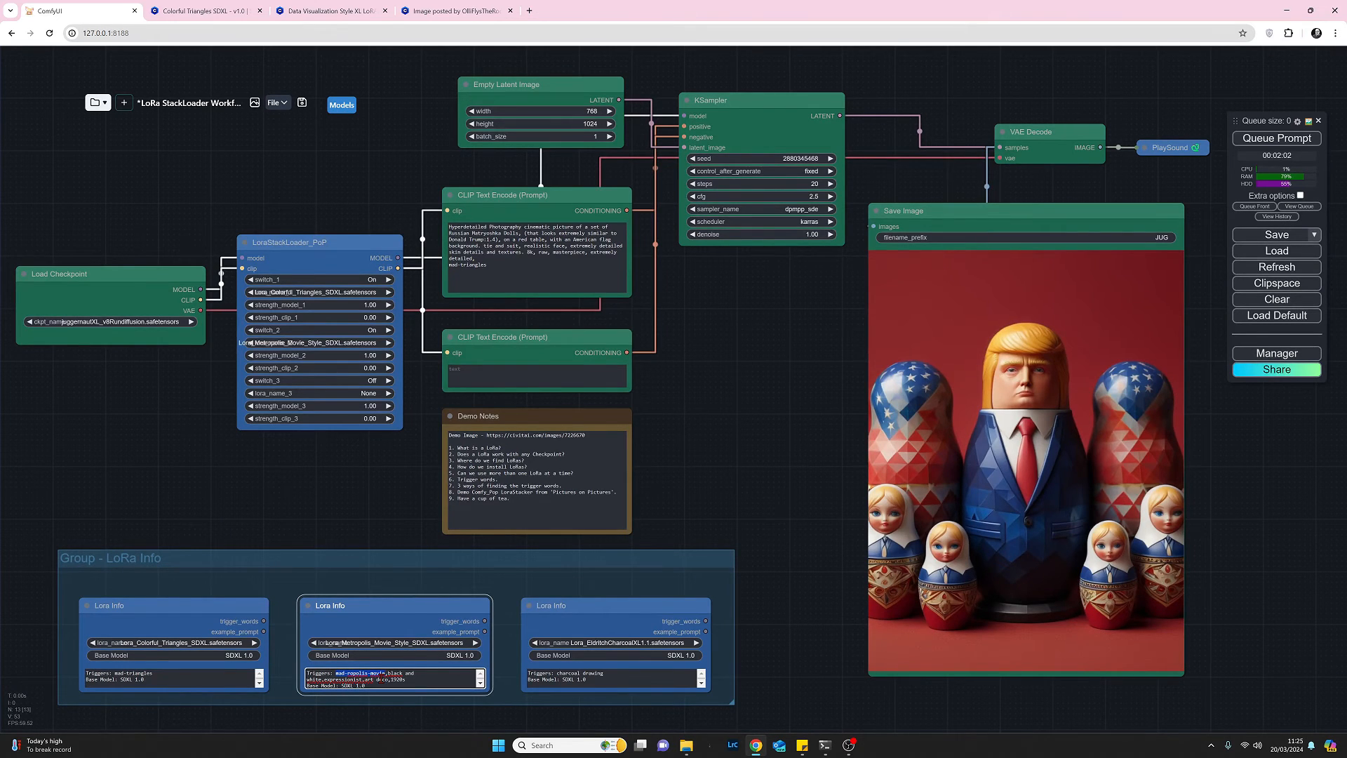
key(ctrl+c)
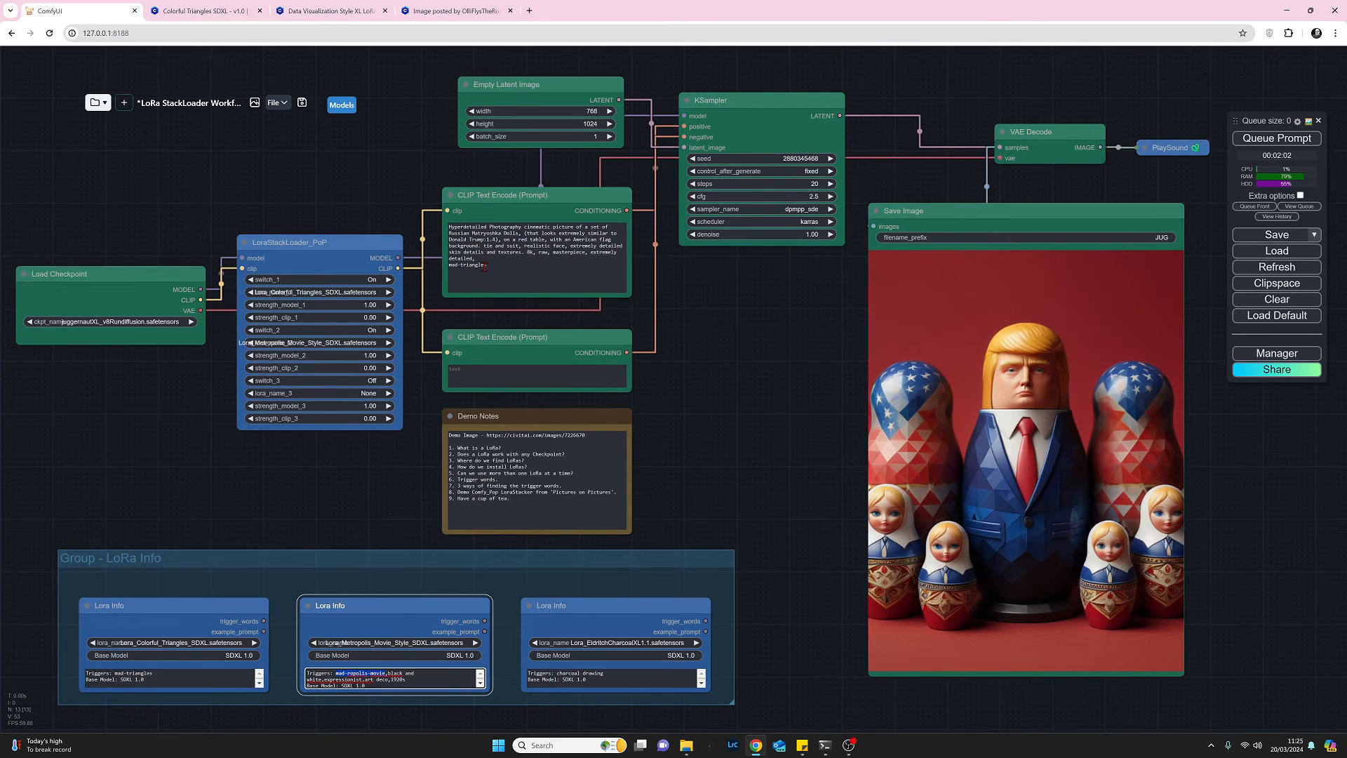
click(495, 266)
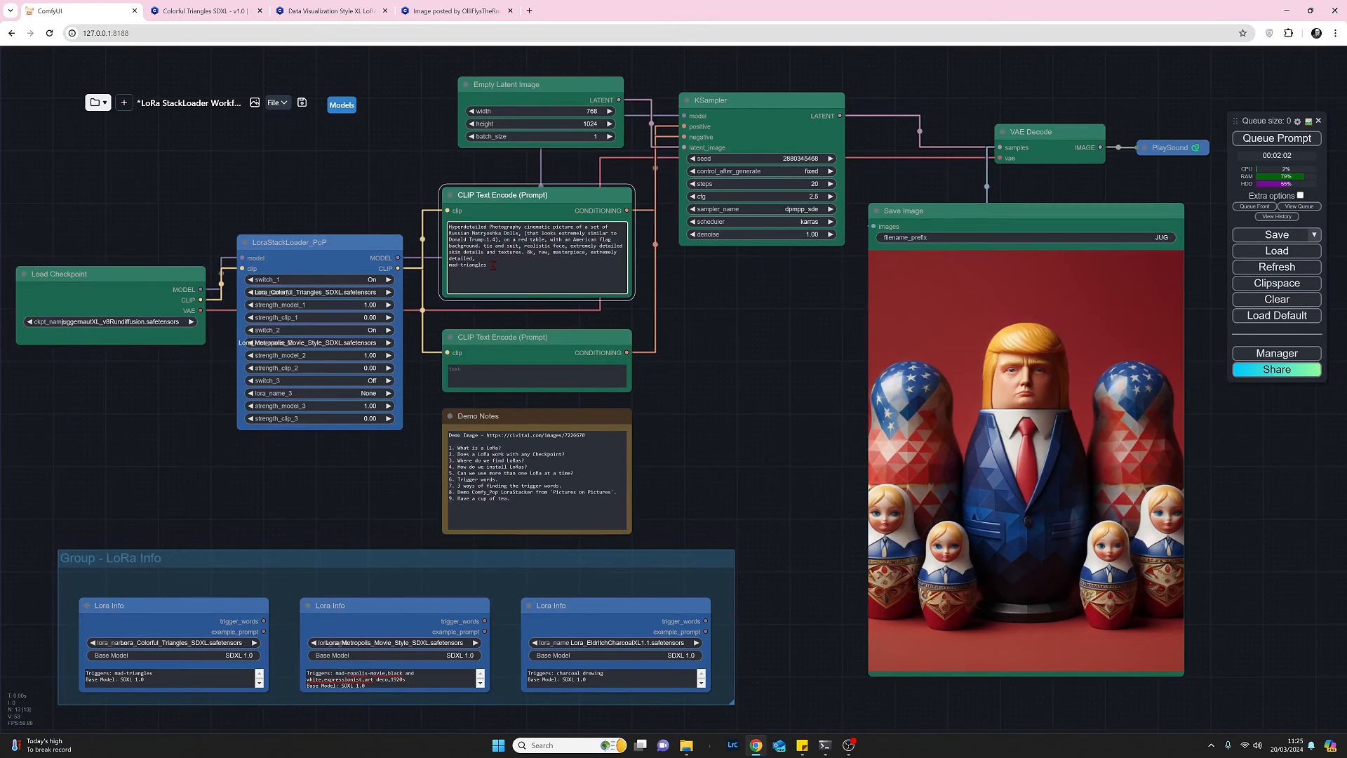
text(,)
key(ctrl+v)
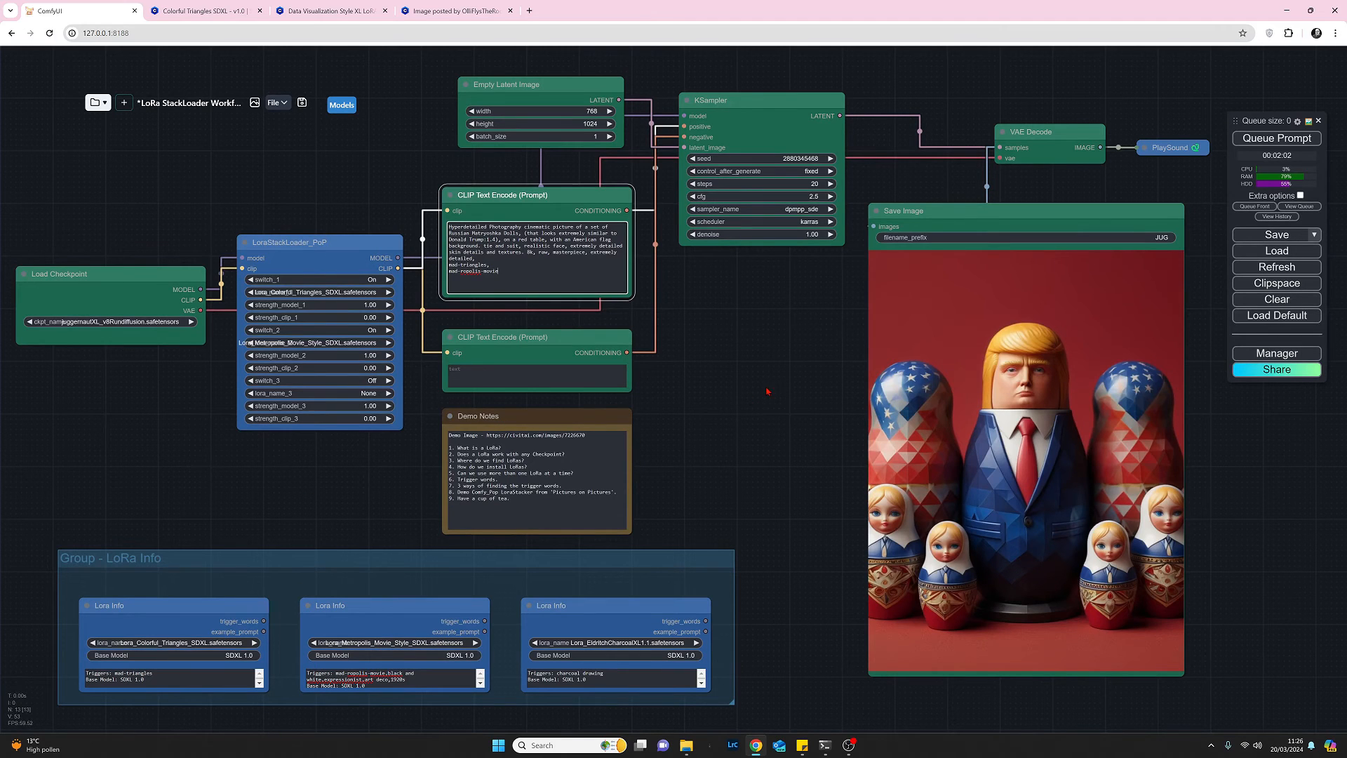
click(1250, 138)
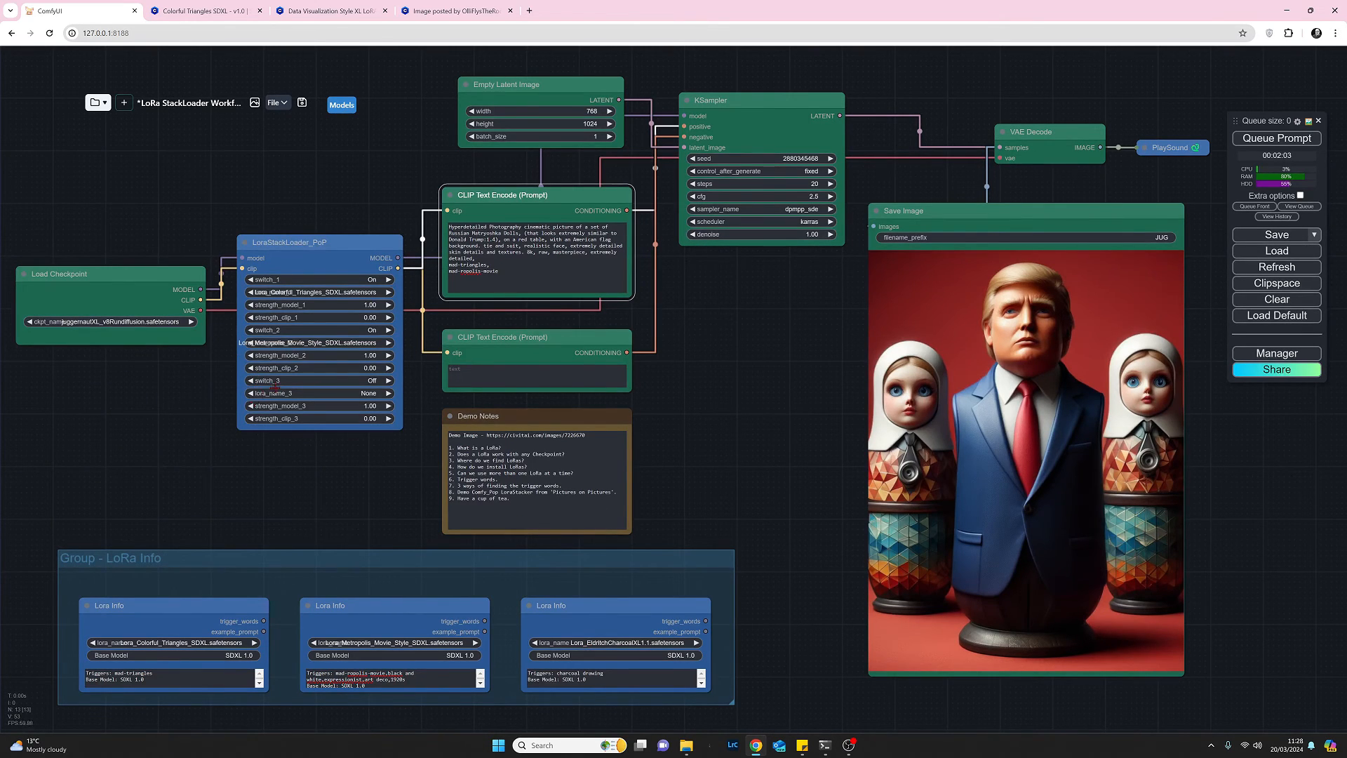
Switch on the third LoRA slot with Lora_EldritchCharcoalXL1.1.safetensors at a model strength of 0.5, and generate an image
click(273, 383)
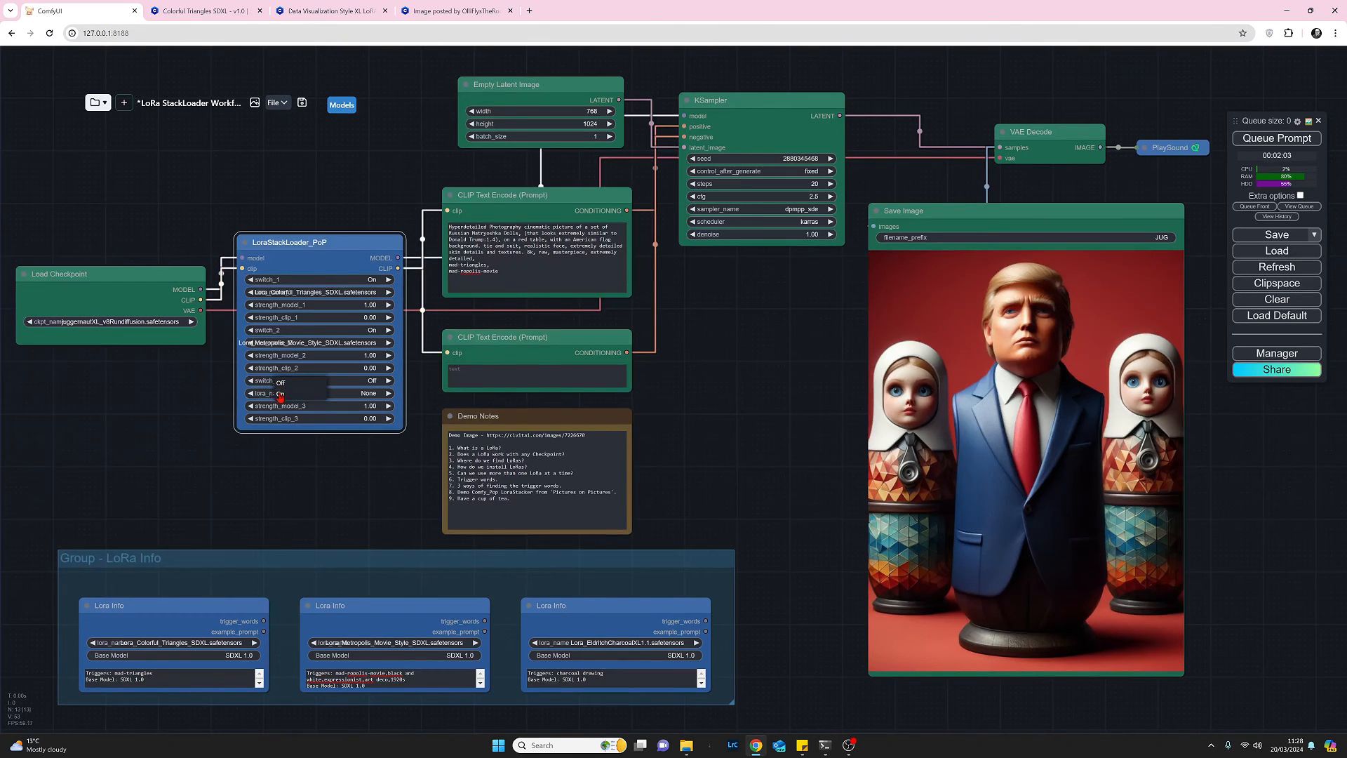
click(282, 394)
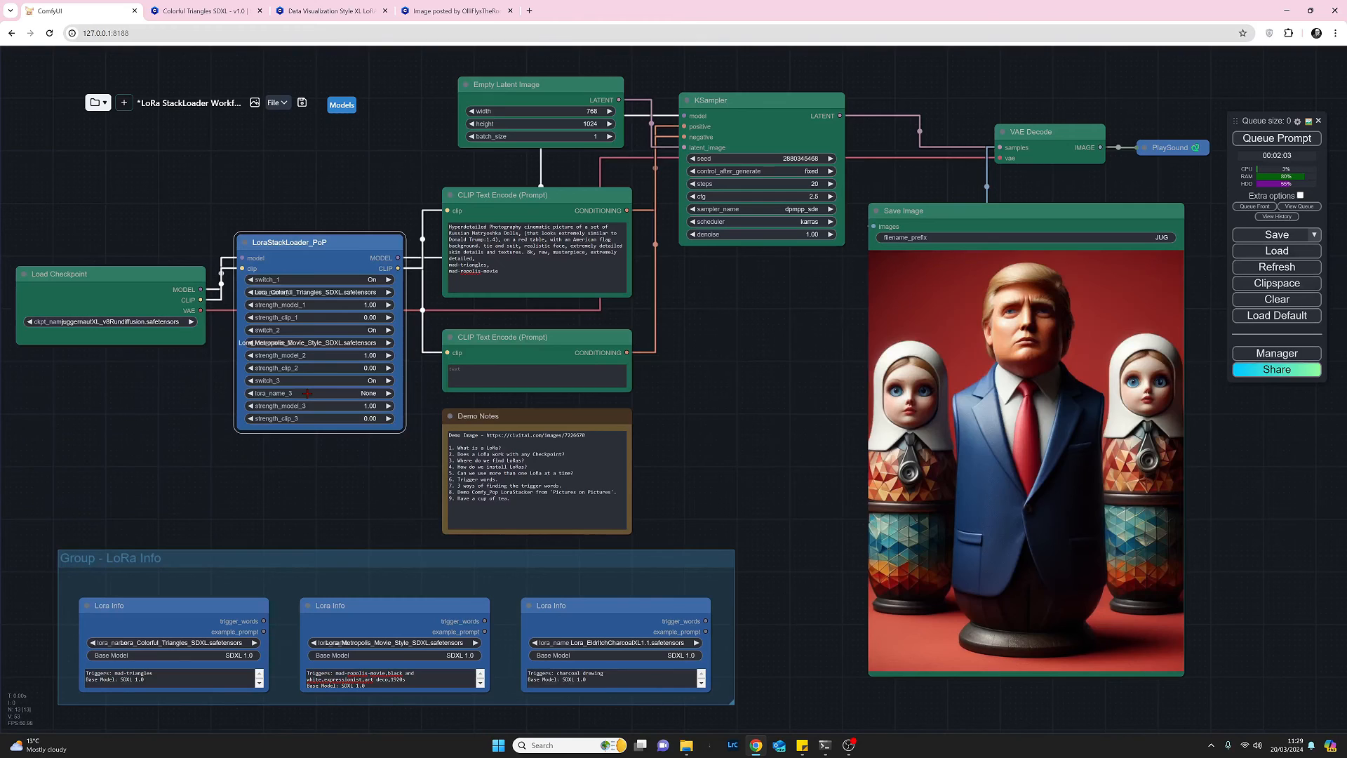
click(306, 393)
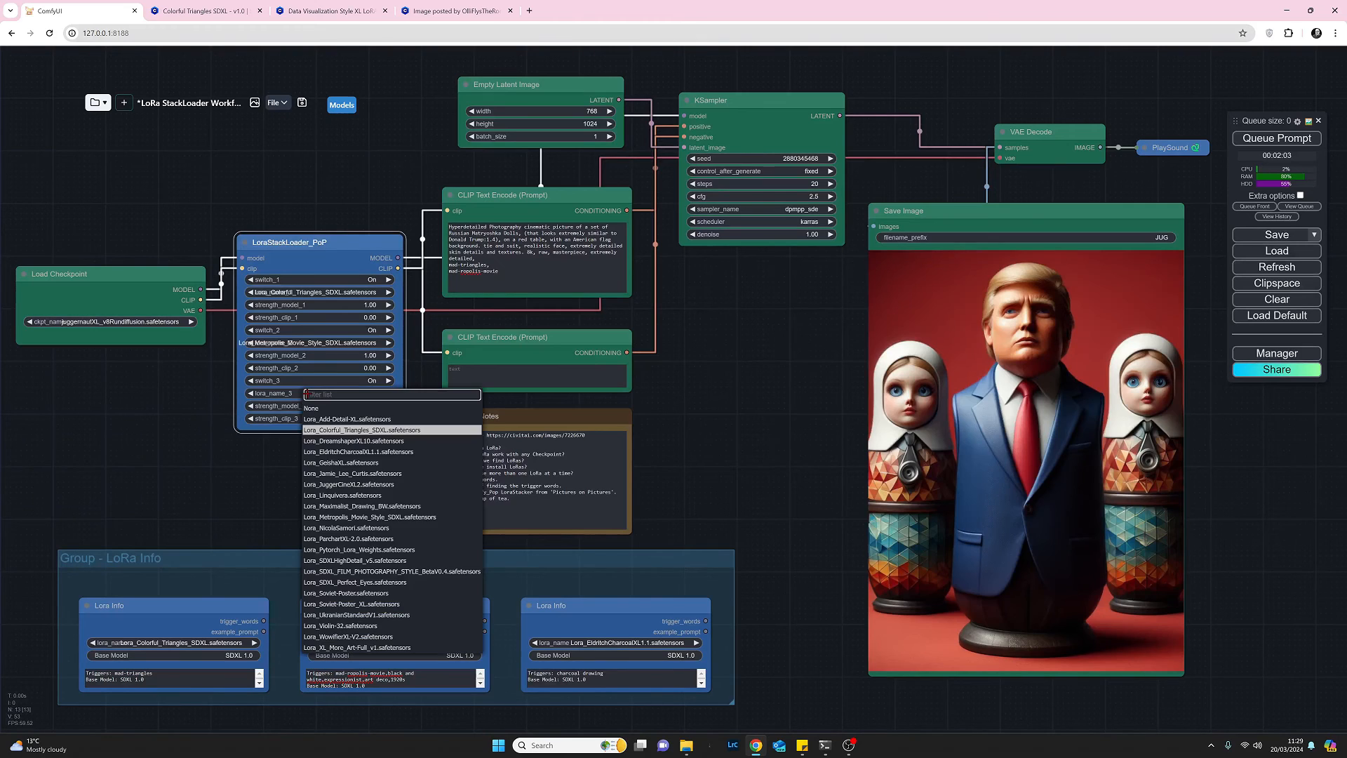
click(344, 454)
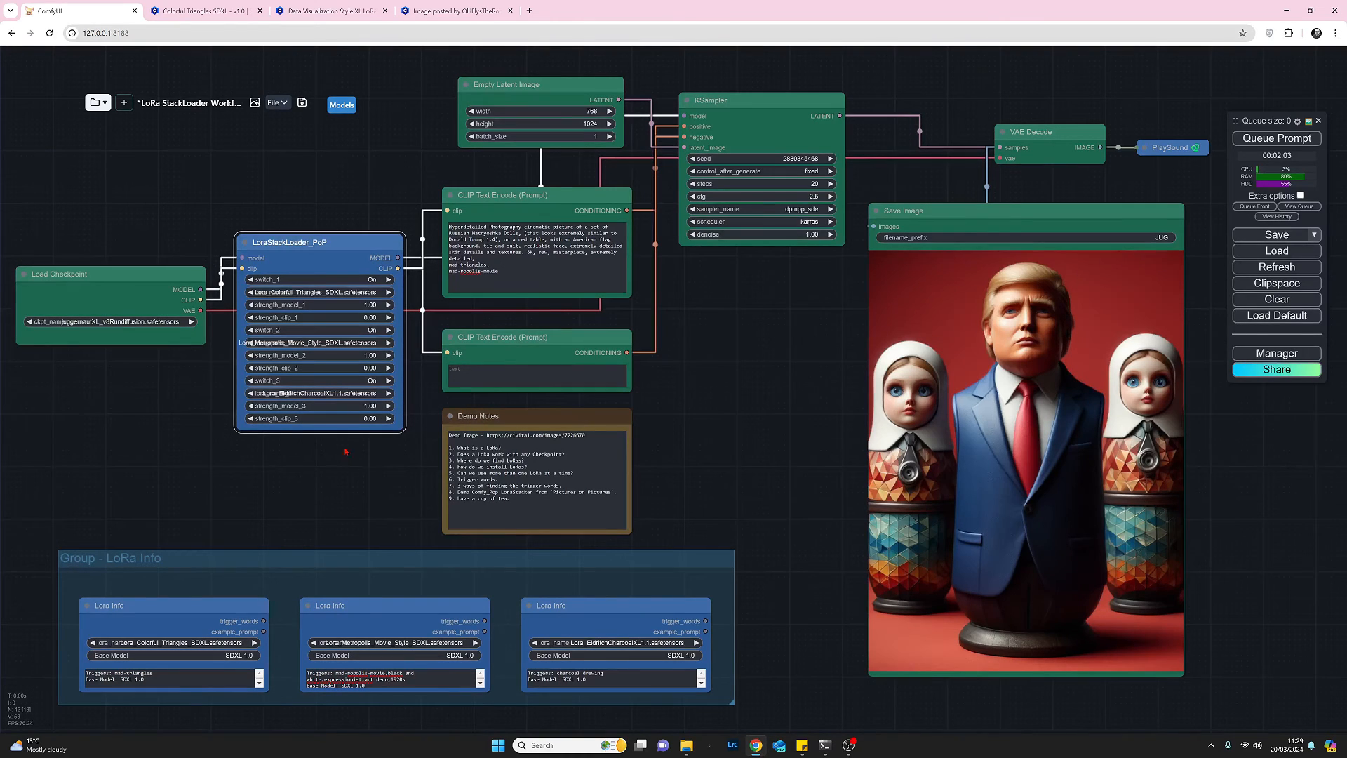
click(372, 406)
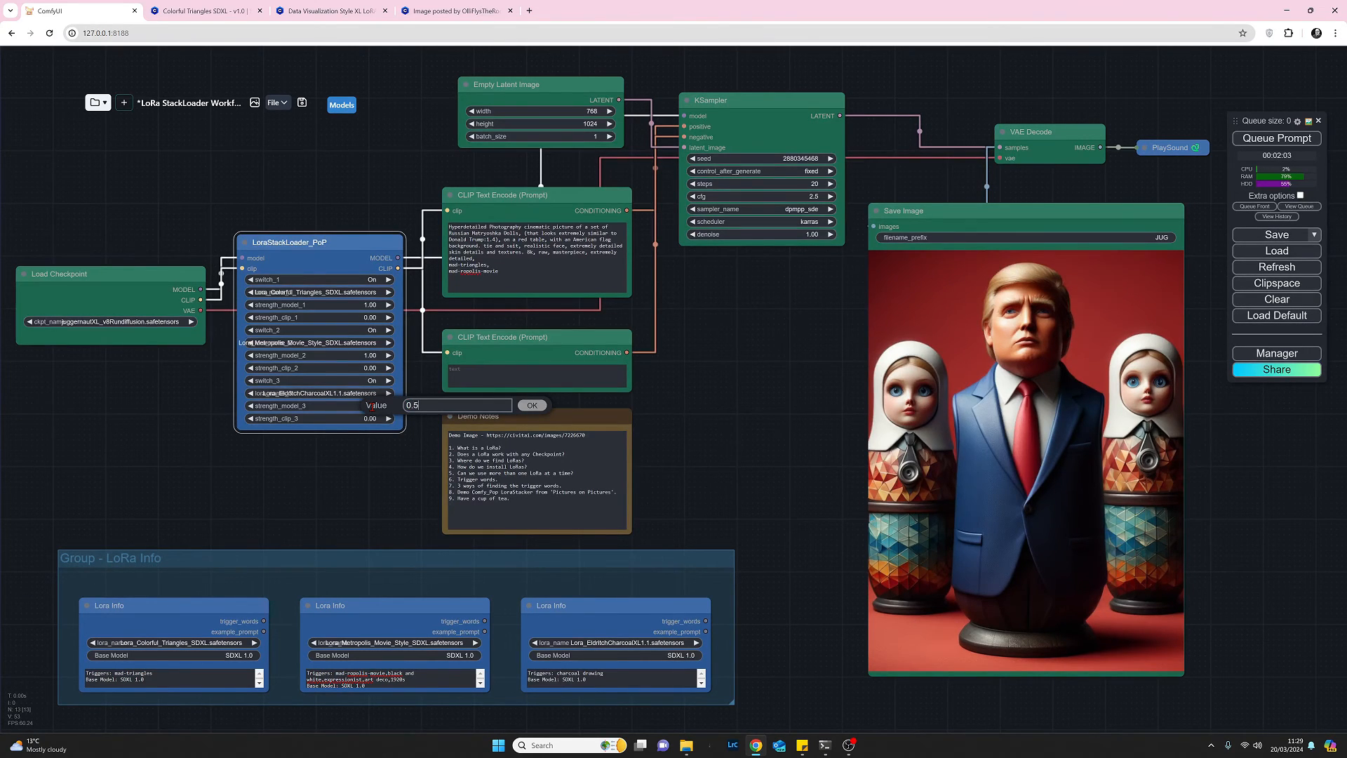
key(Return)
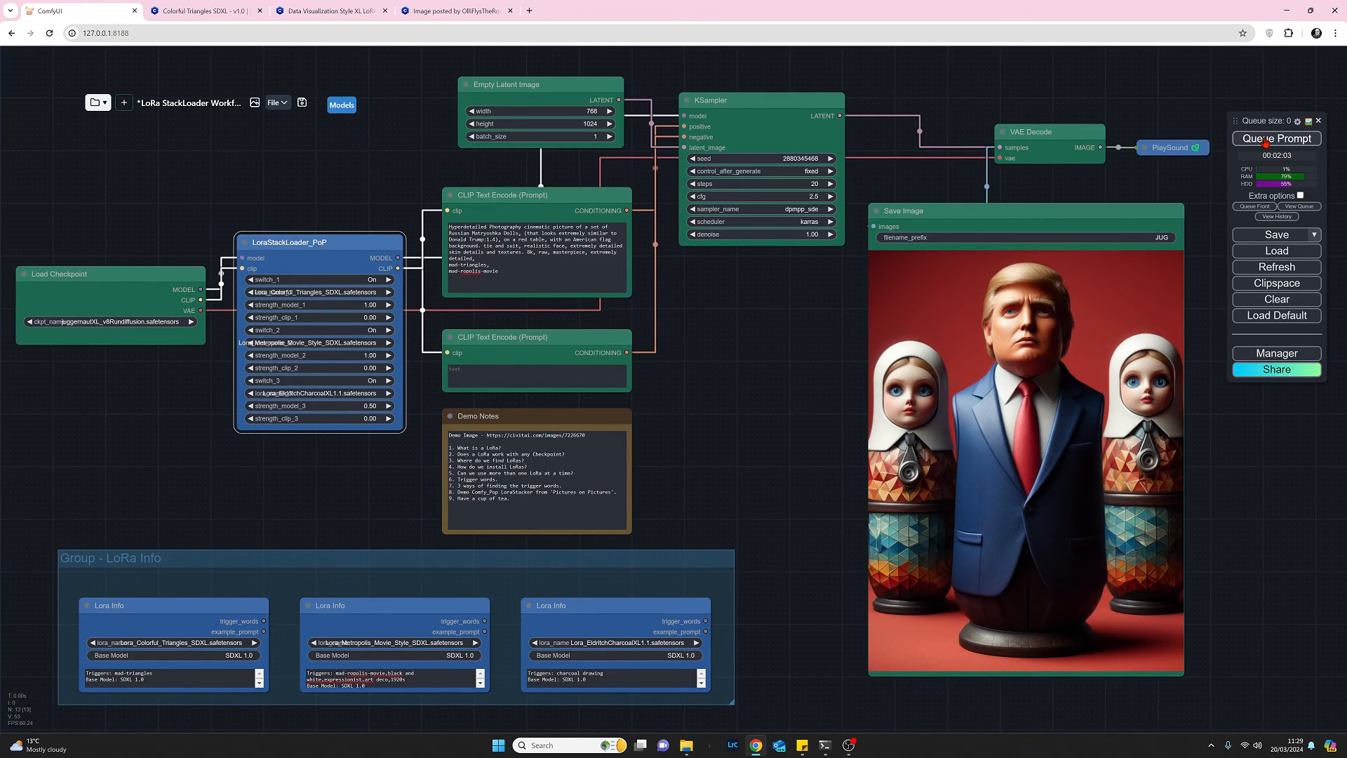
click(1267, 140)
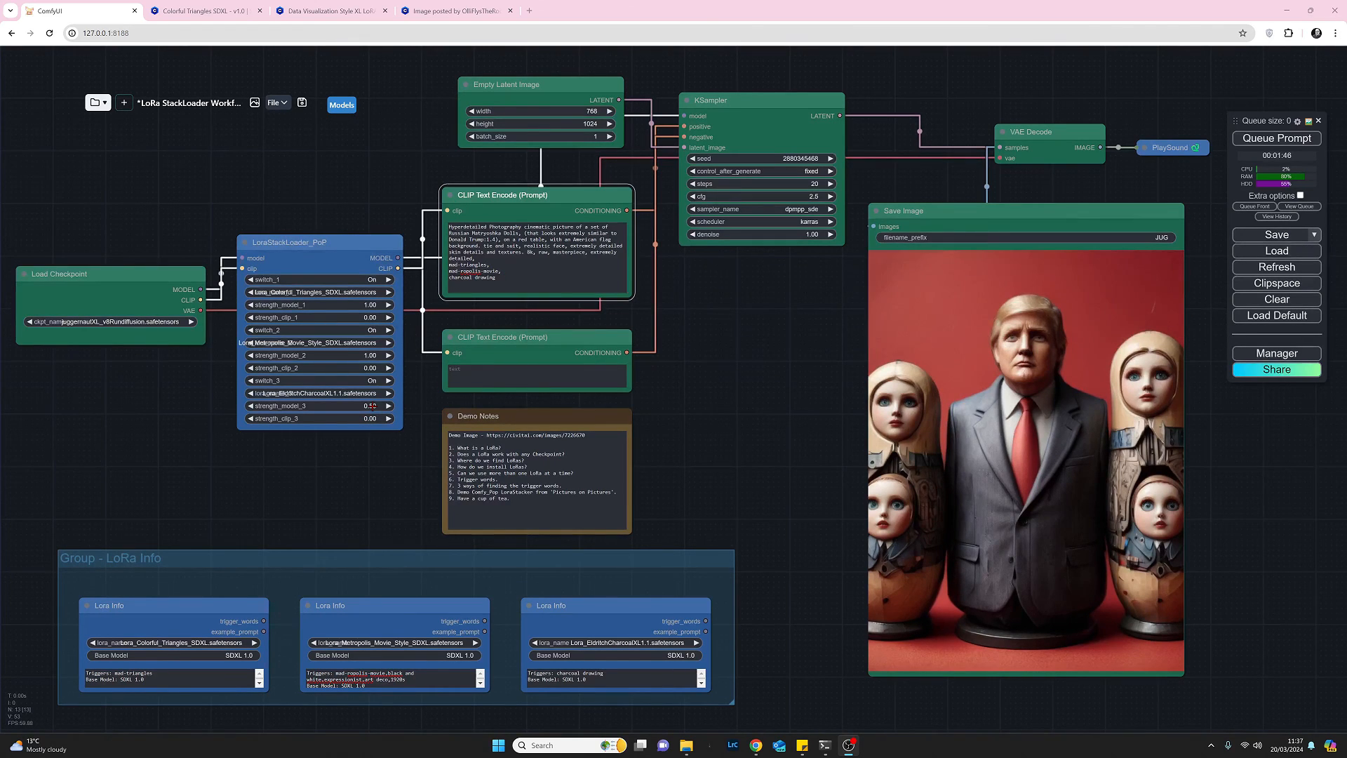
Set the third LoRA's model strength to 1.00 and generate the image again
click(372, 406)
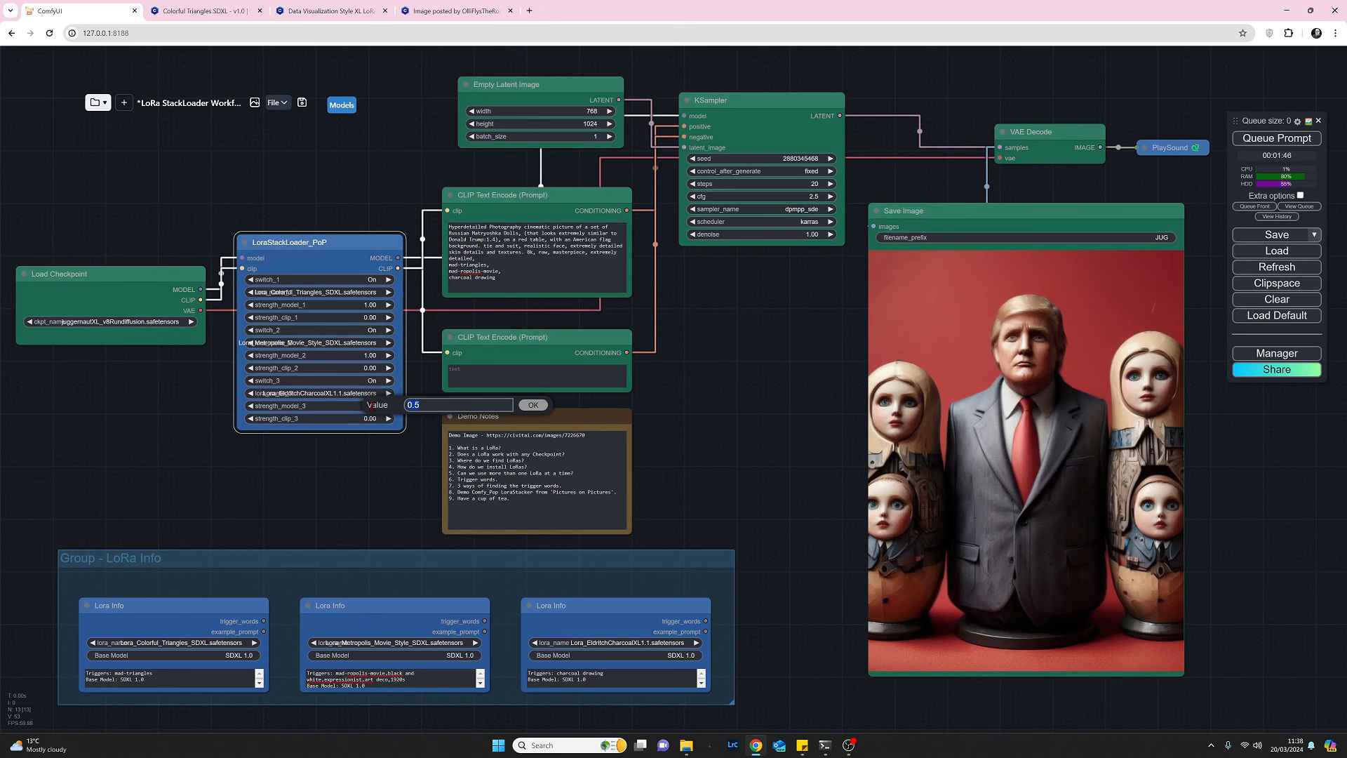
key(Return)
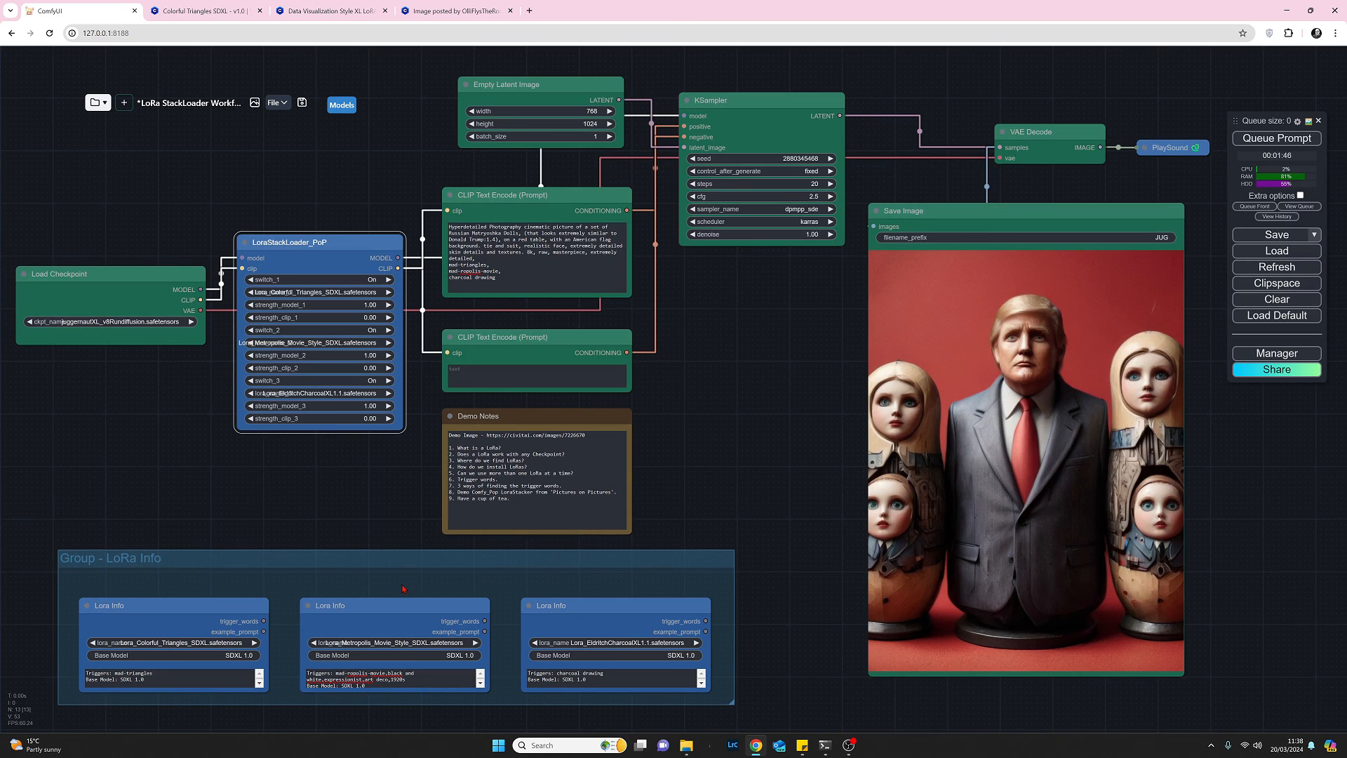
click(1282, 140)
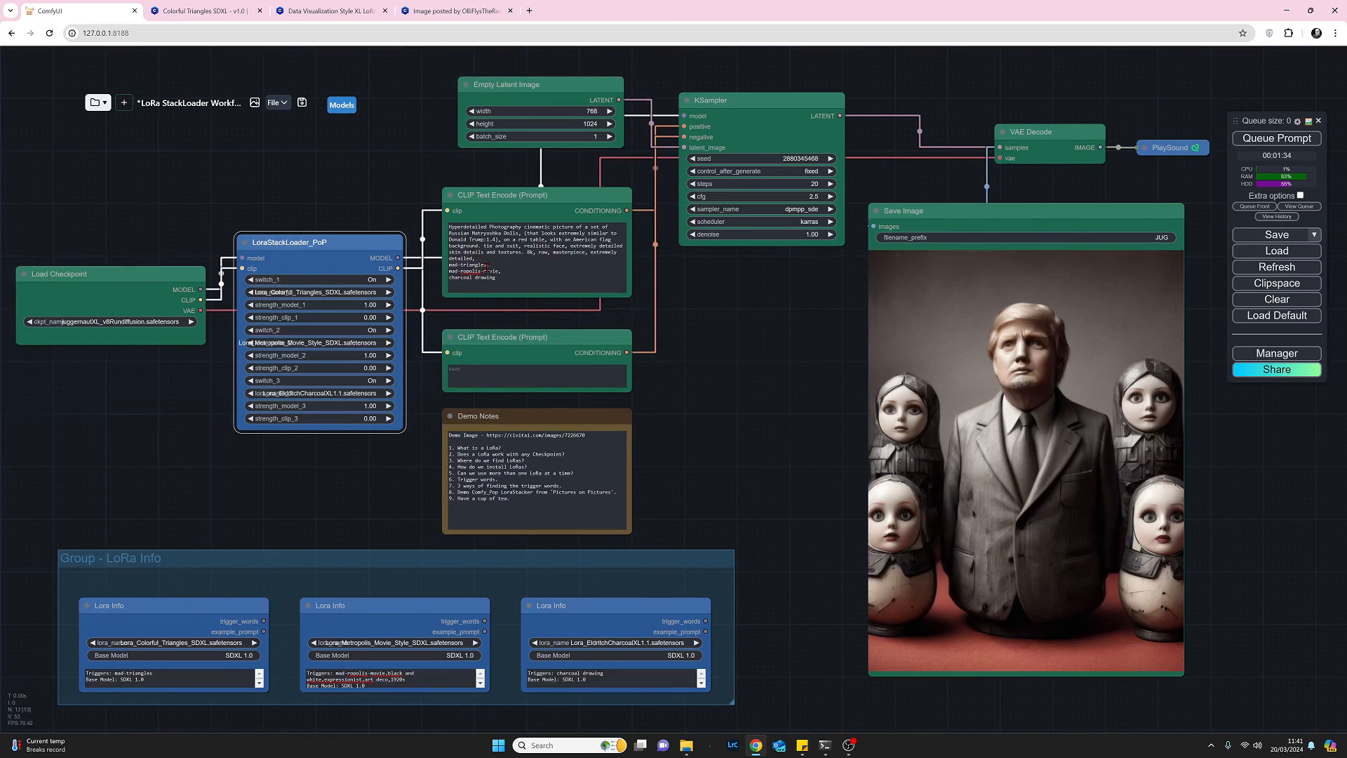
drag(488, 265, 468, 265)
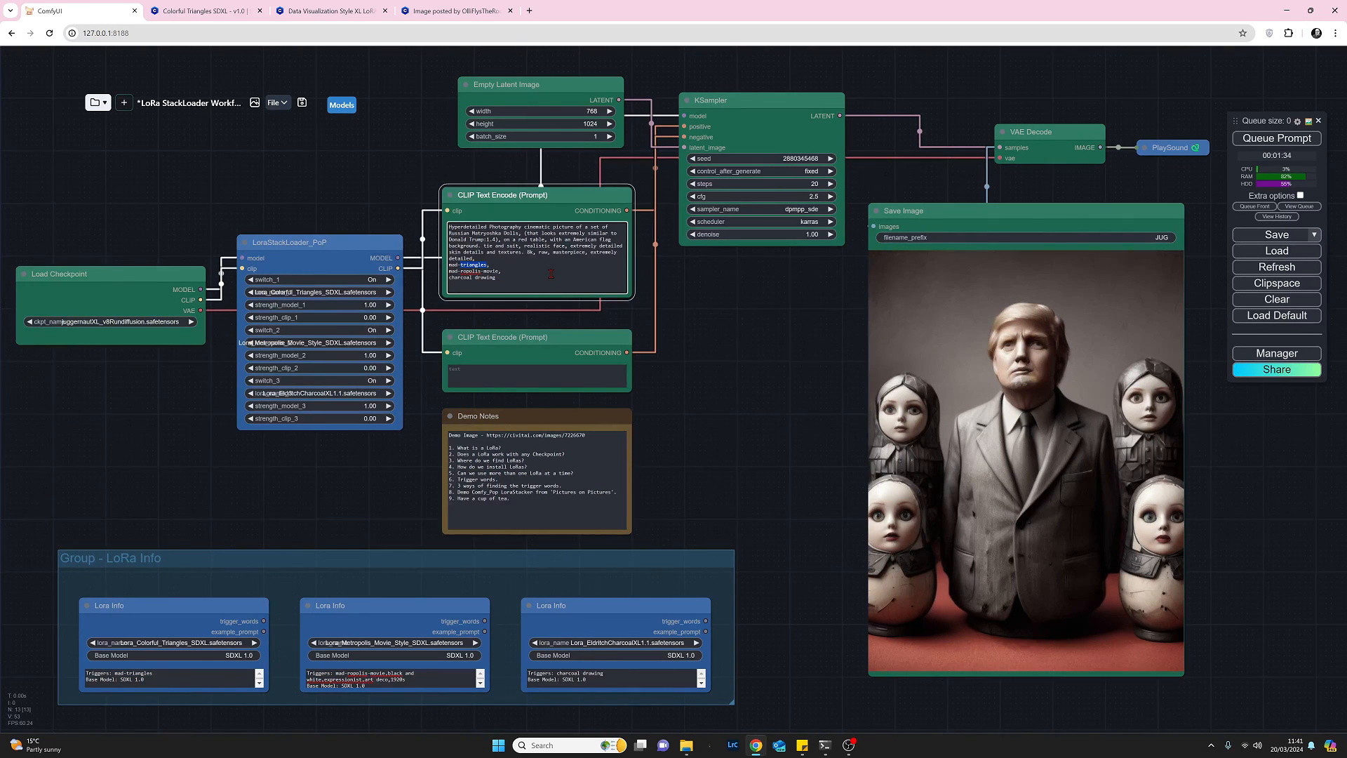
click(520, 285)
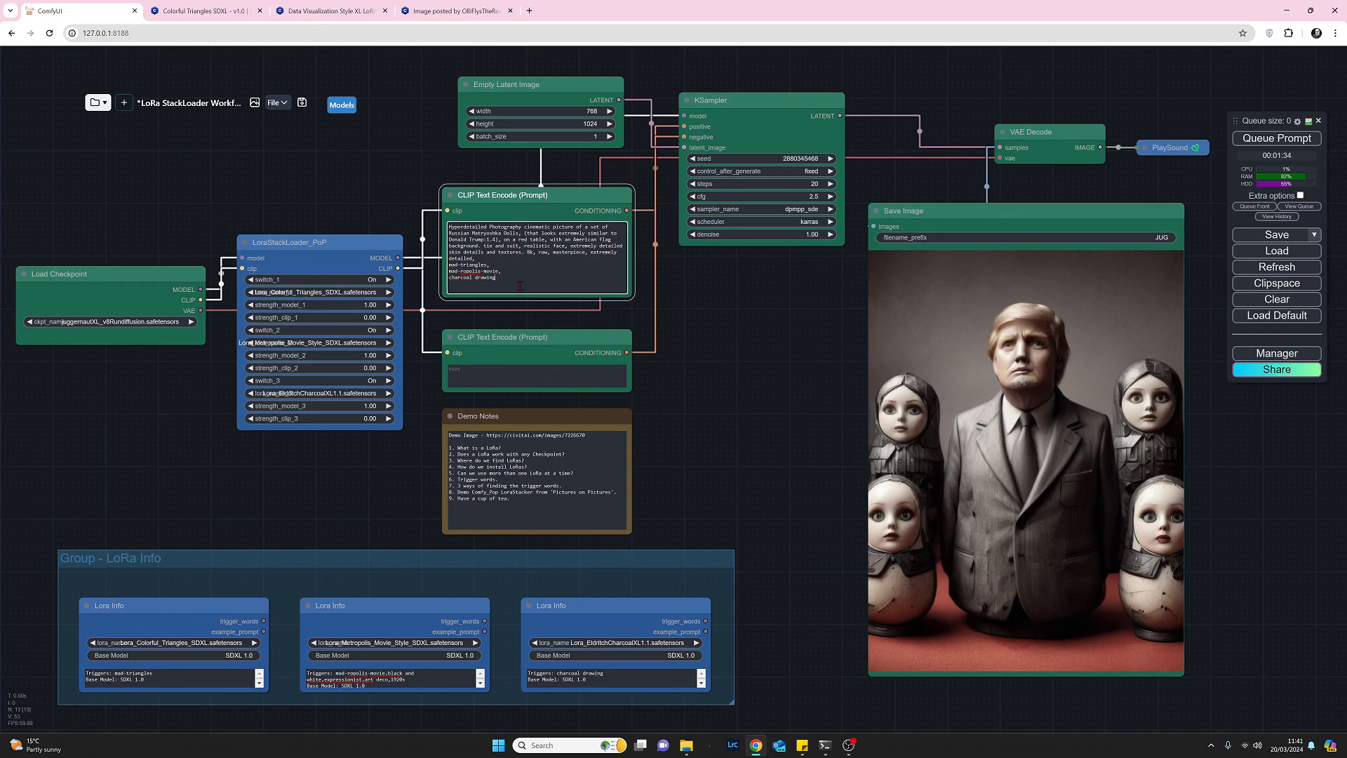